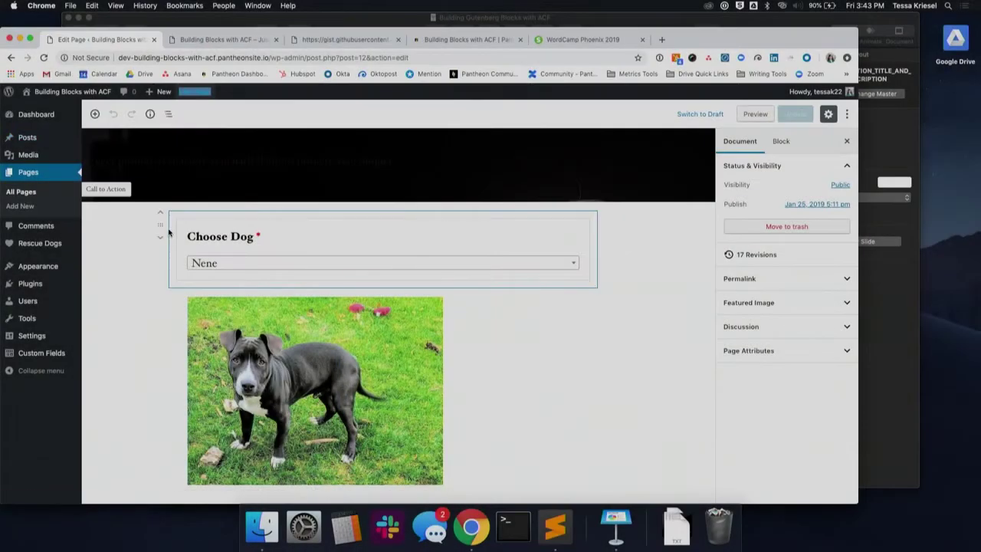
Step: Compare the Hero block's headline and paragraph text in the page editor with the hero section on the published home page
scroll(153, 256, "up", 5)
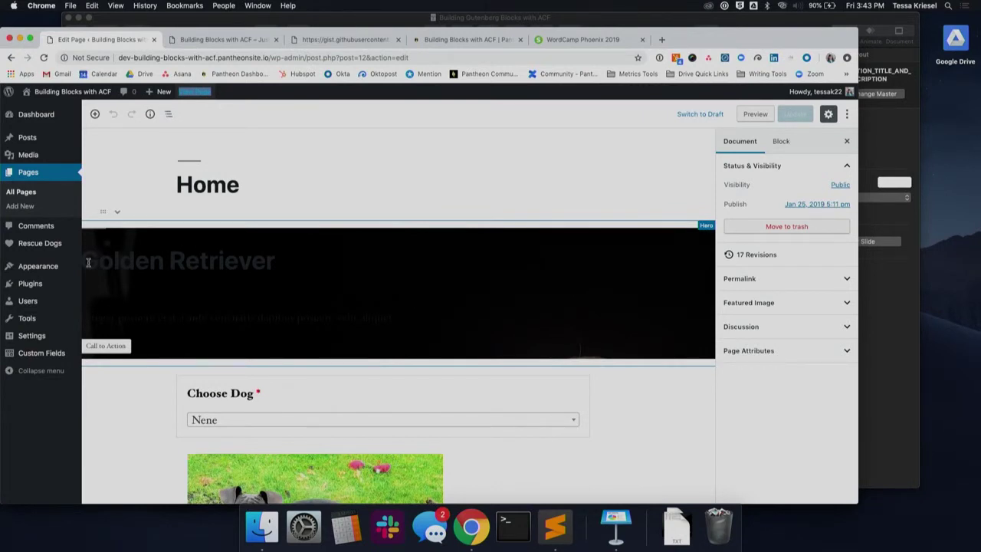
left_click_drag(88, 263, 433, 317)
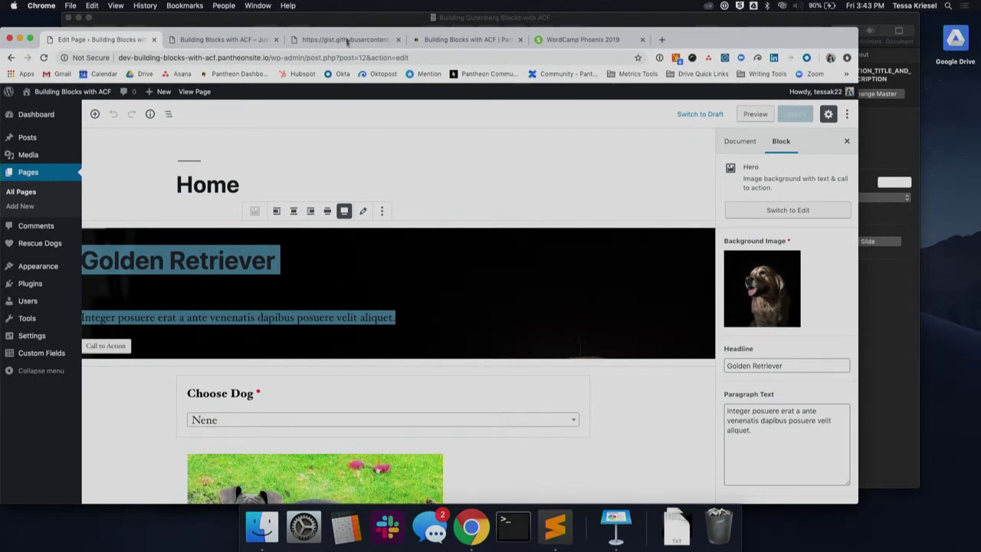
left_click(223, 39)
scroll(337, 307, "down", 3)
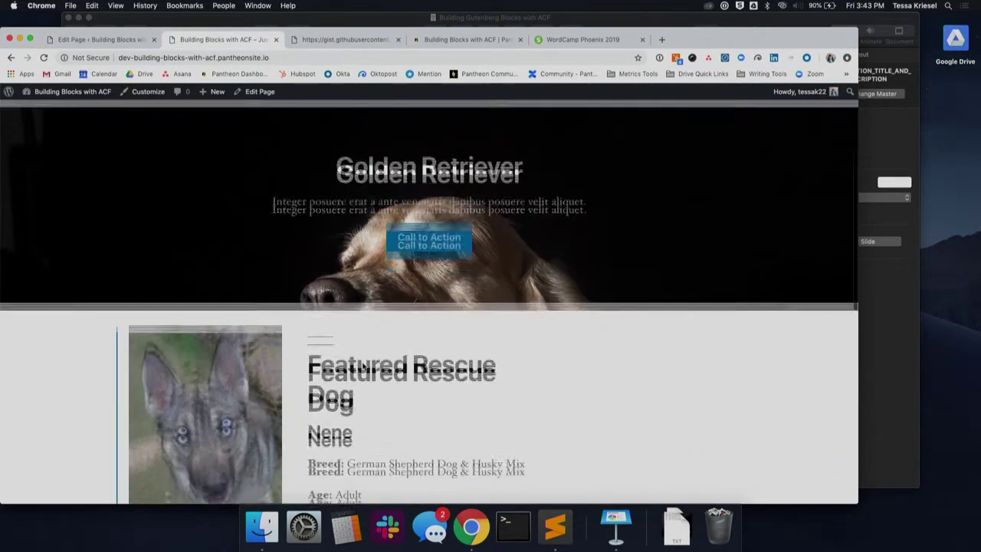
triple_click(433, 140)
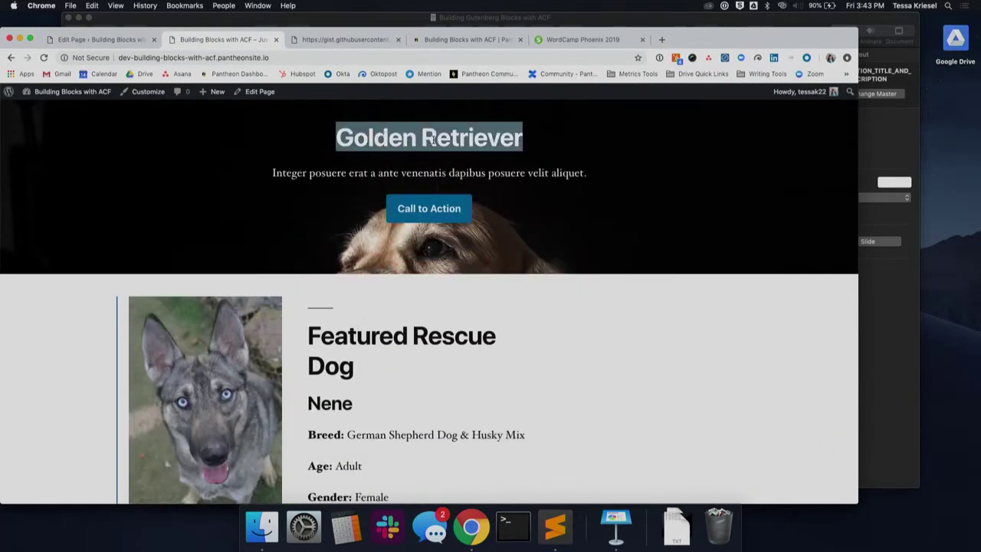
triple_click(411, 171)
left_click(335, 201)
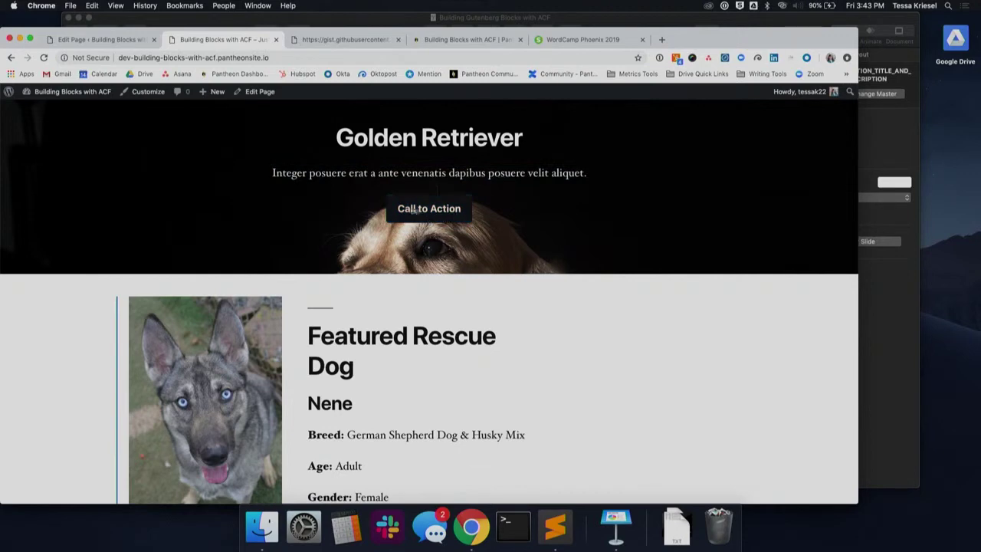
scroll(311, 207, "up", 1)
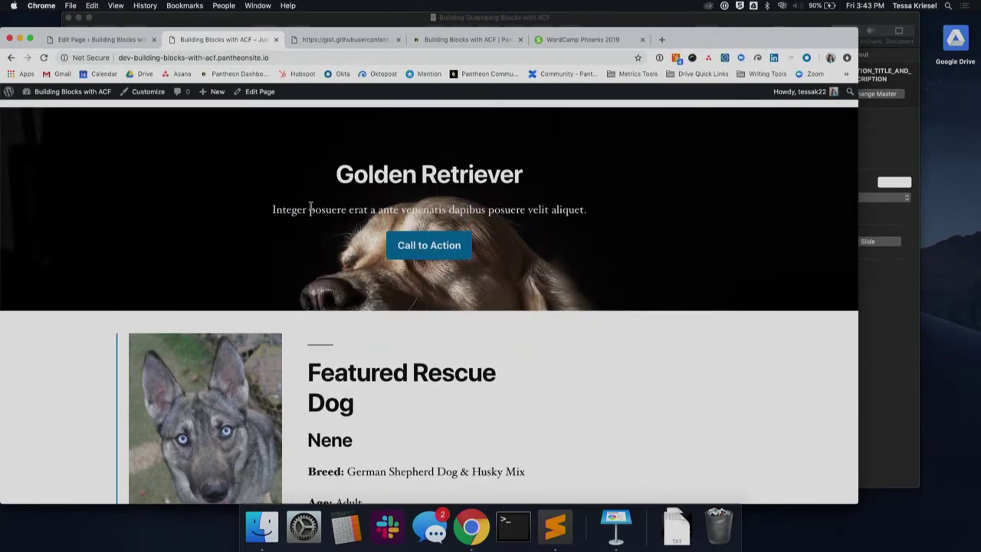
scroll(310, 208, "up", 2)
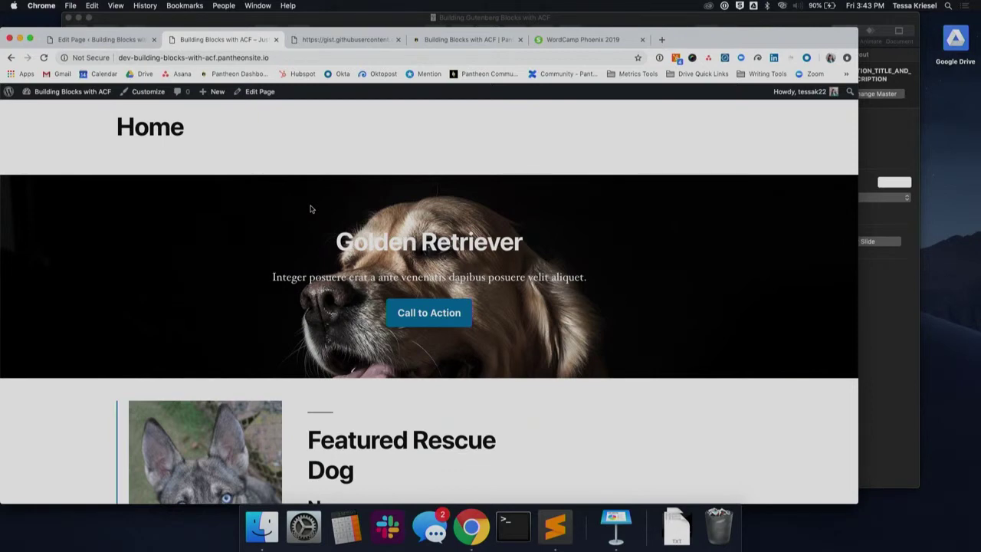
Step: Open the Hero Block field group among the site's custom field groups to review its fields and location rule
left_click(87, 42)
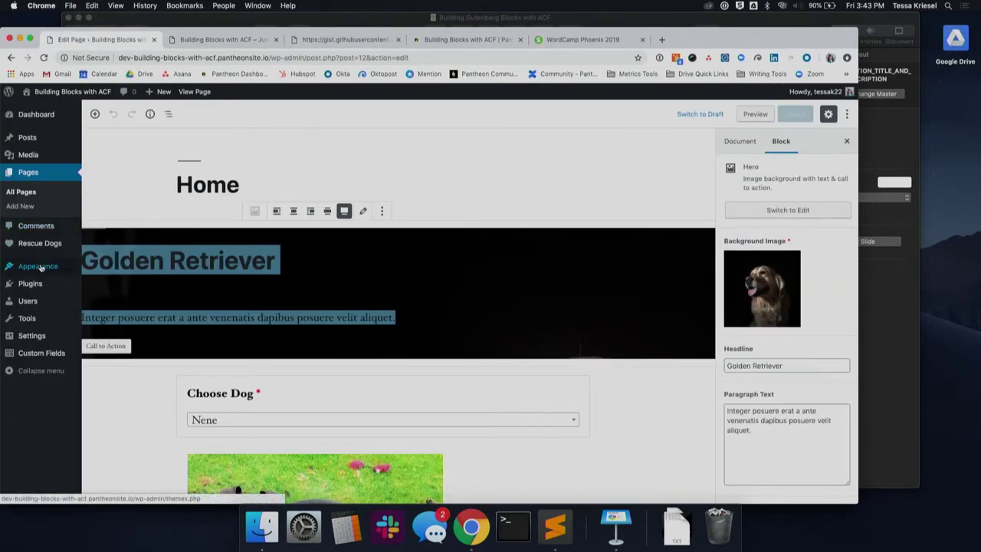
mouse_move(36, 354)
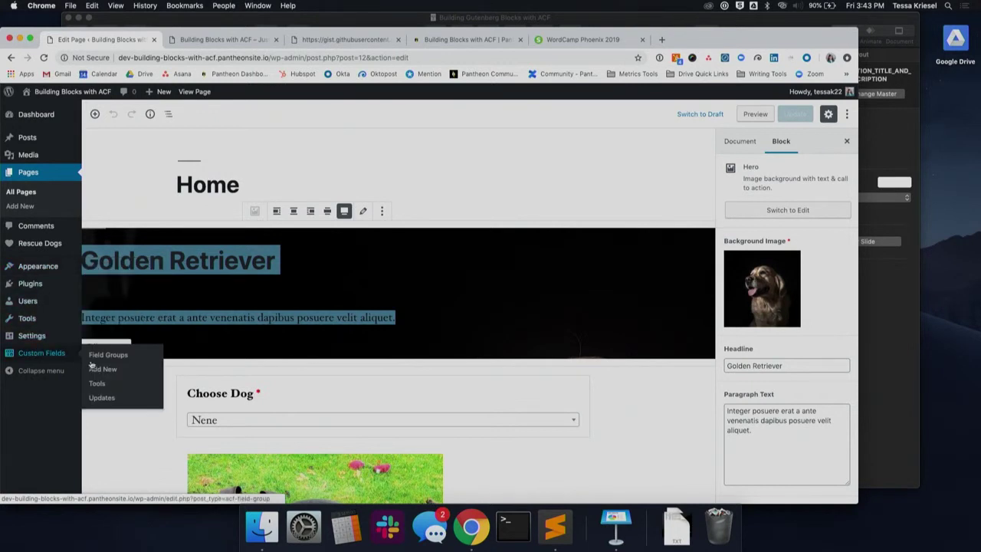
left_click(92, 357)
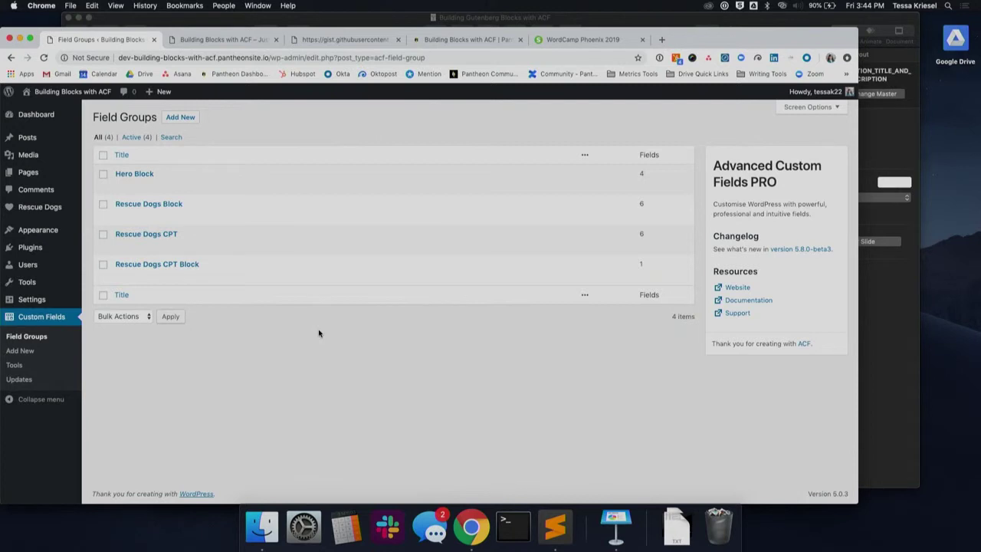
left_click(122, 186)
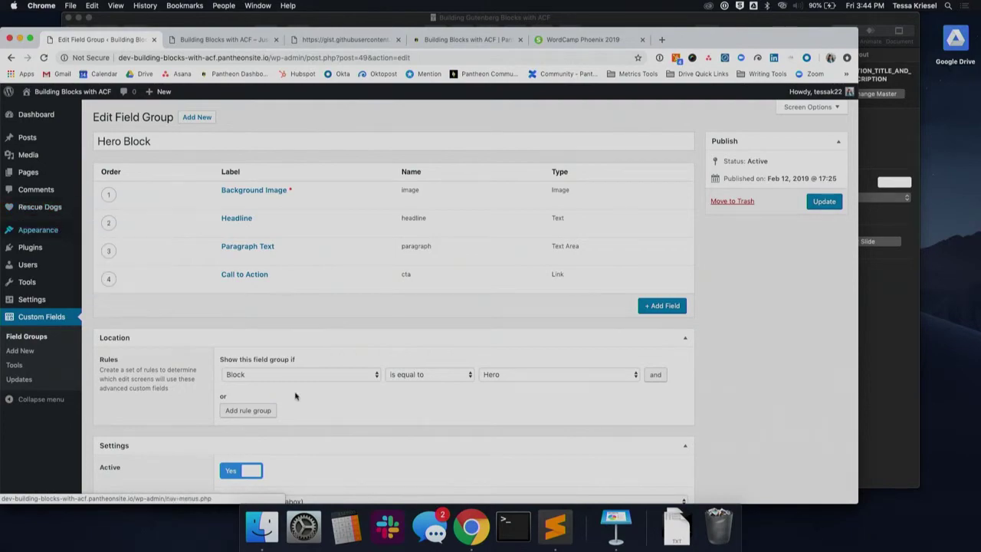
Step: Switch to Sublime Text to review the hero_render_callback function and its markup in functions.php, and return to Chrome
left_click(555, 525)
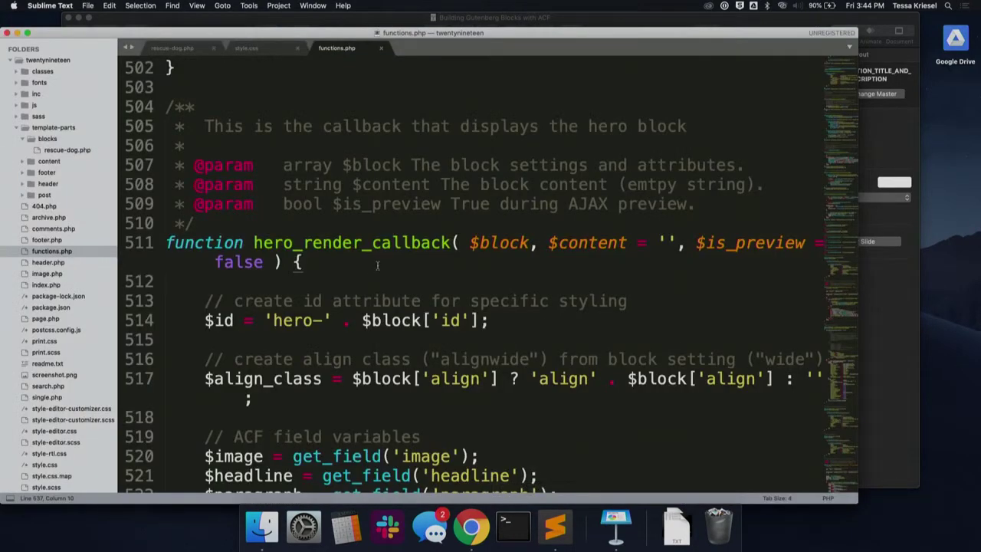
scroll(377, 265, "down", 6)
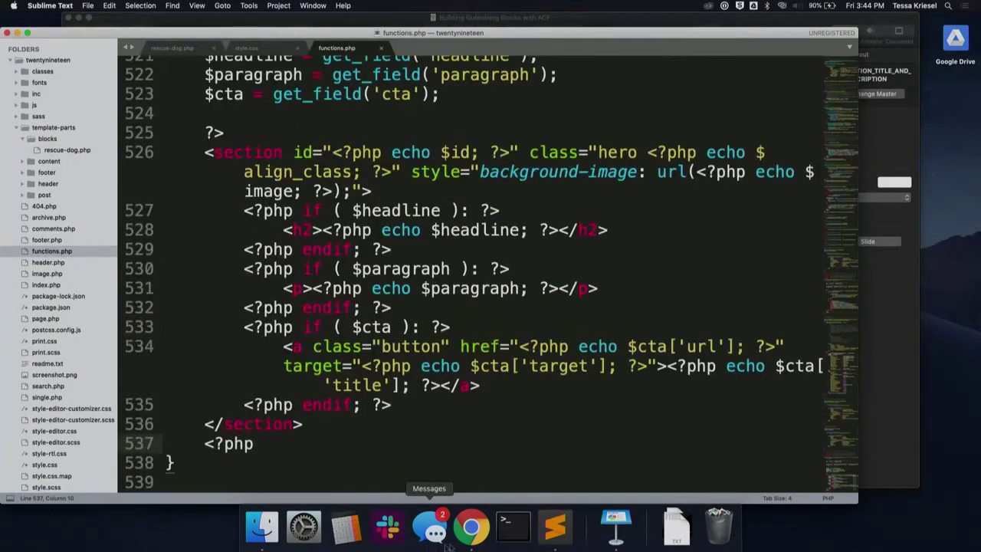
left_click(470, 527)
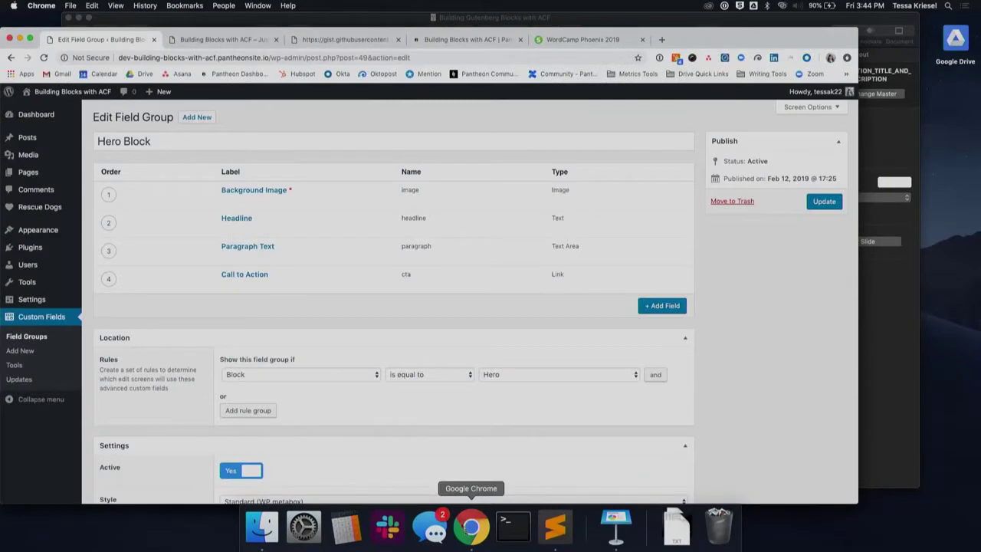
Step: Enlarge the raw function.php gist and examine the hero block's acf_register_block settings, including its icon and keywords
left_click(330, 41)
scroll(470, 220, "down", 1)
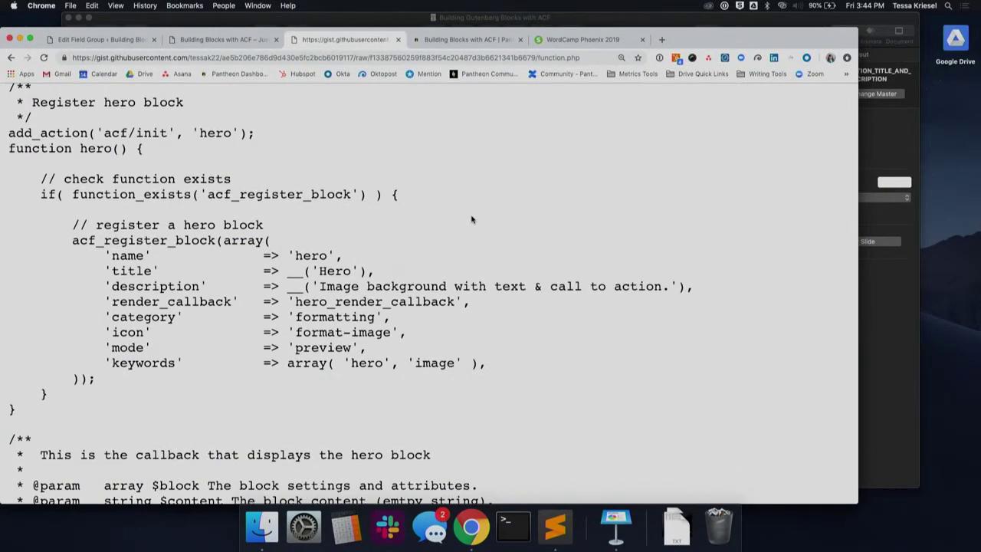
scroll(472, 220, "up", 1)
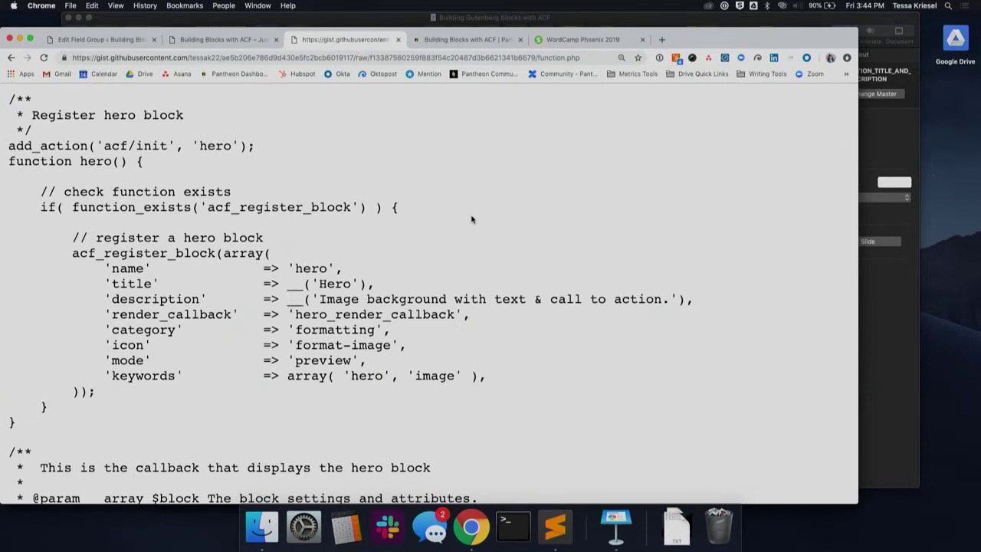
key("super+equal")
key("super+equal")
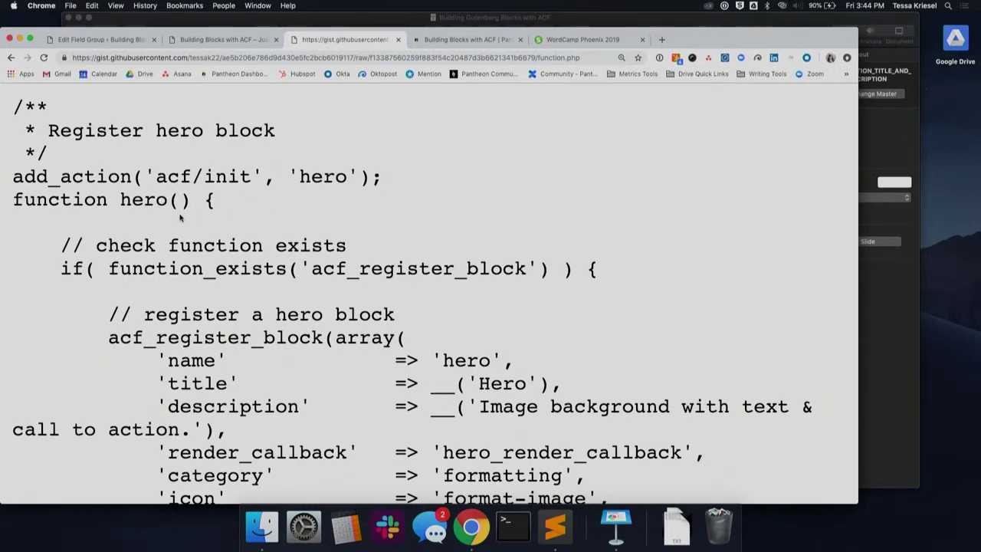
scroll(180, 218, "down", 5)
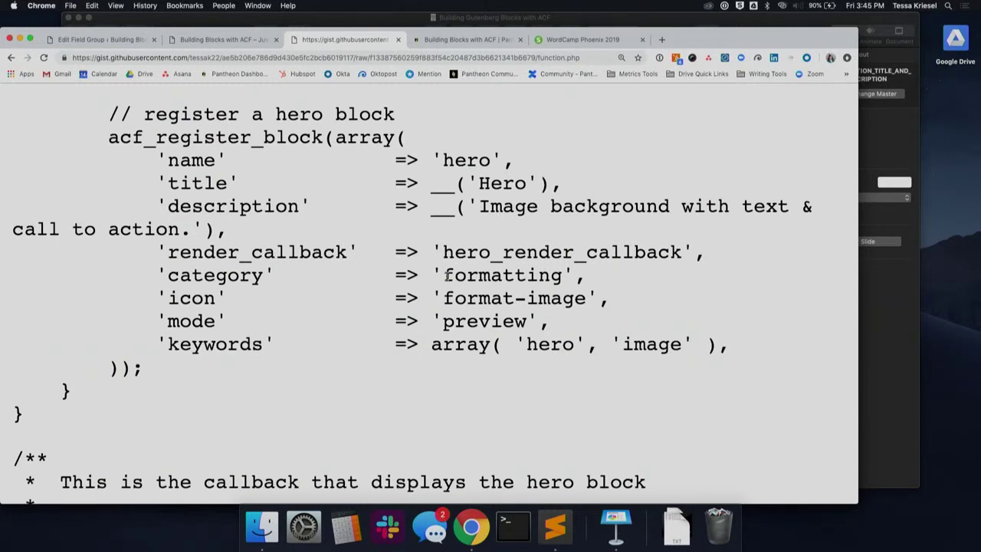
left_click_drag(445, 298, 587, 300)
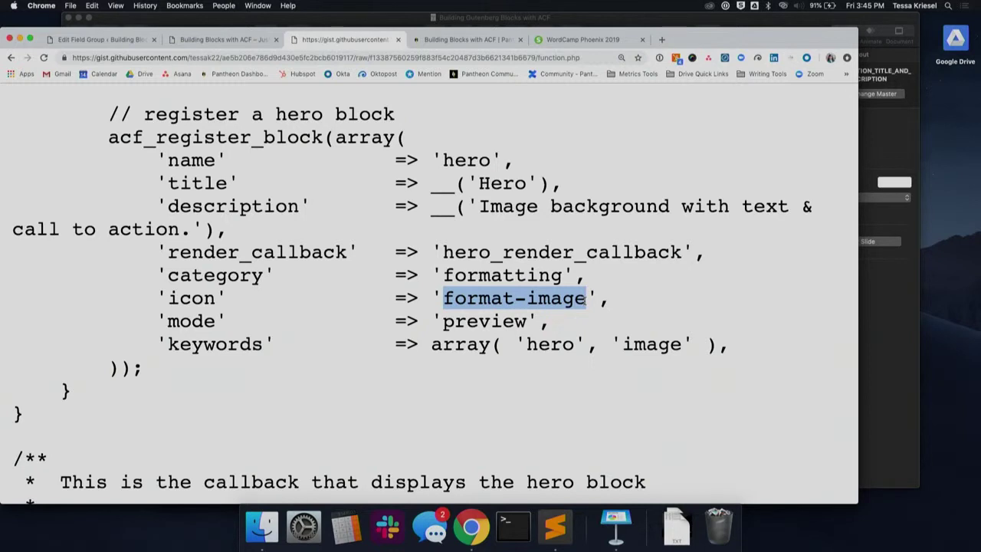
left_click(519, 313)
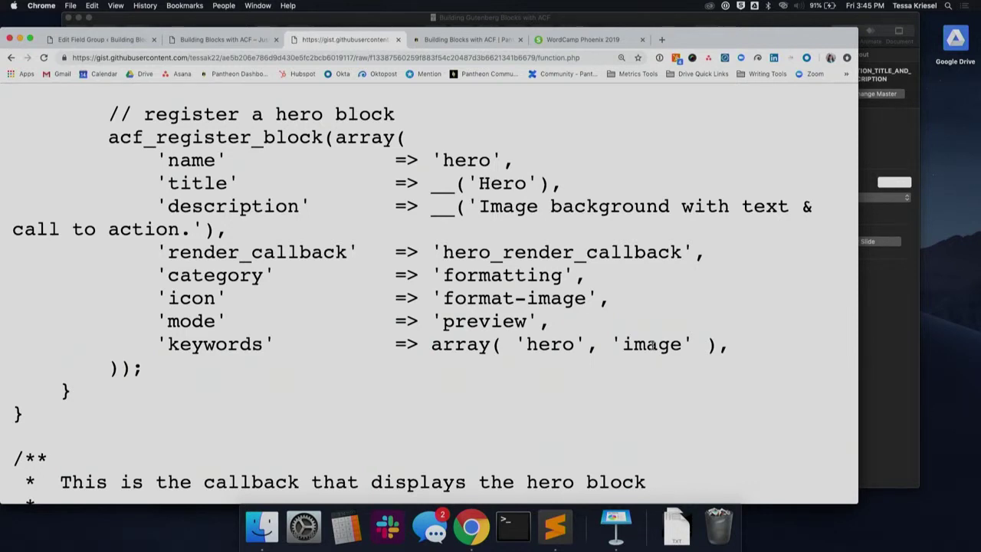
Step: Open the Home page for editing and remove its Hero block
left_click(106, 41)
left_click(27, 173)
left_click(122, 232)
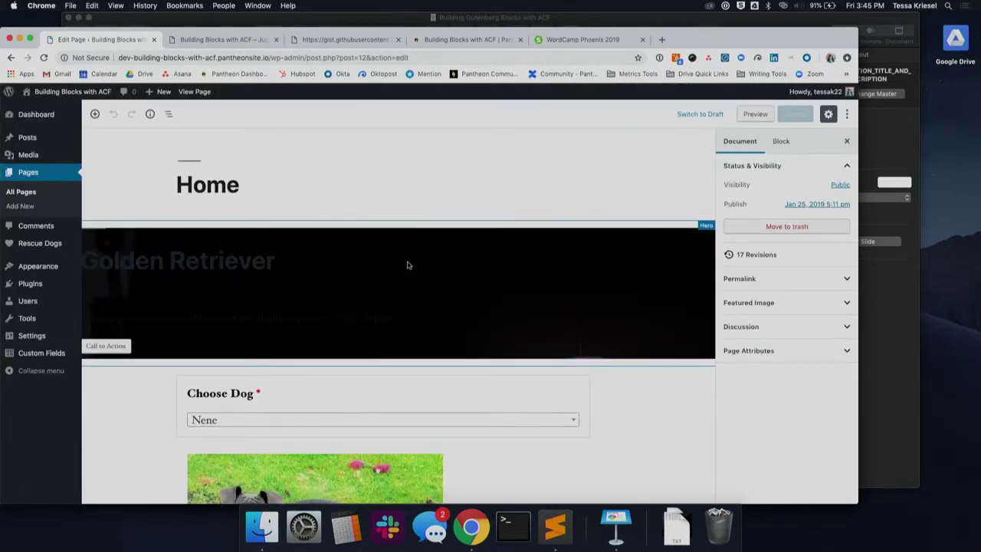
left_click(368, 290)
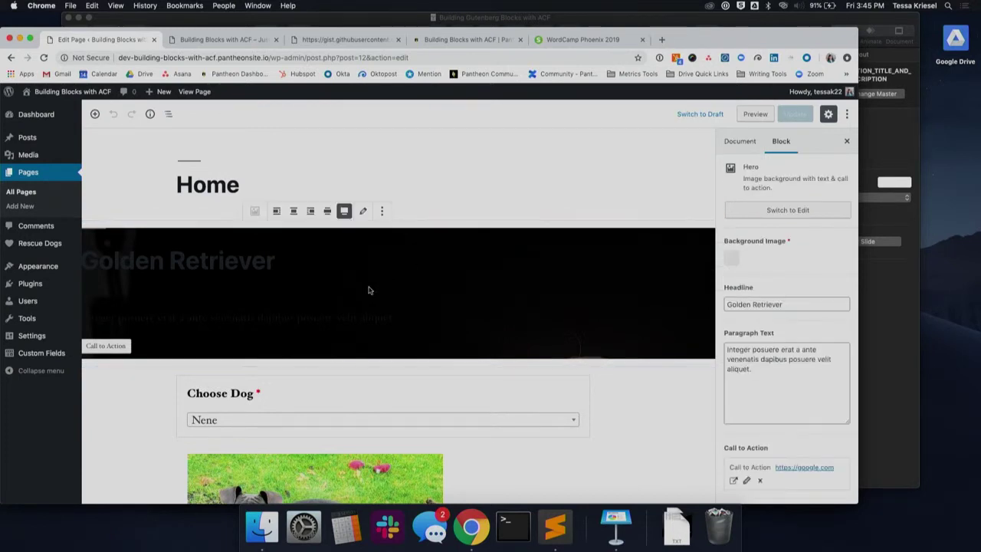
left_click(382, 213)
left_click(398, 340)
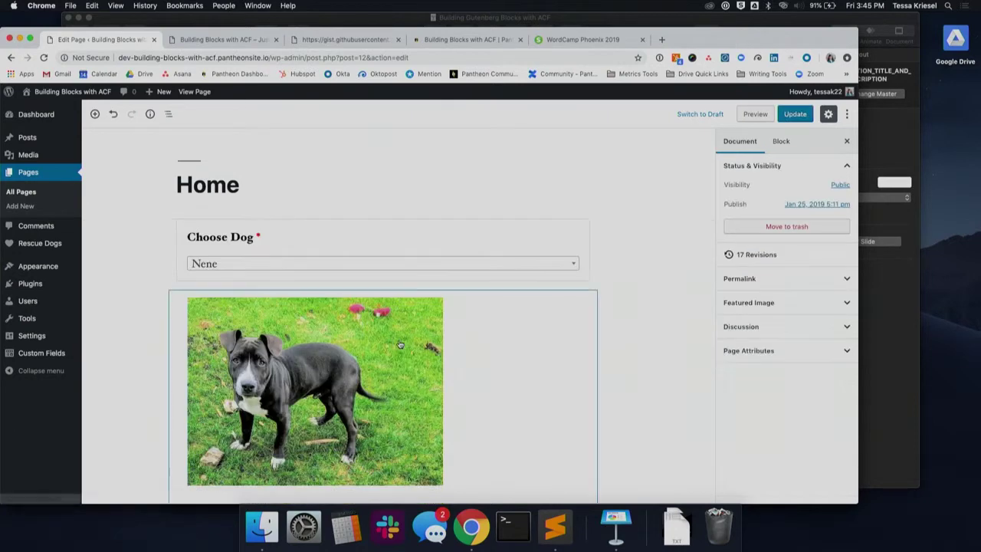
Step: Search the available blocks for "hero" and for "dog" to check the registered keywords
left_click(94, 114)
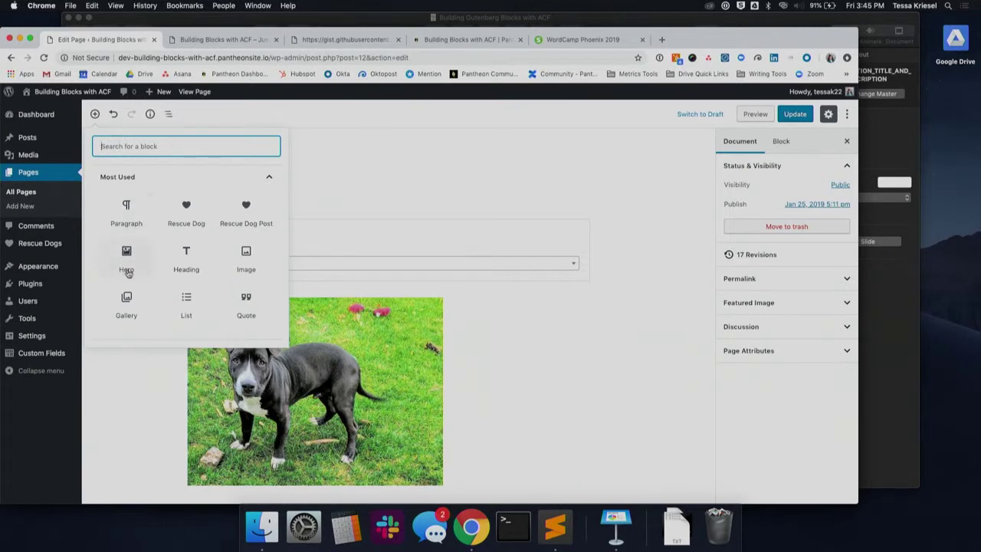
type("hero")
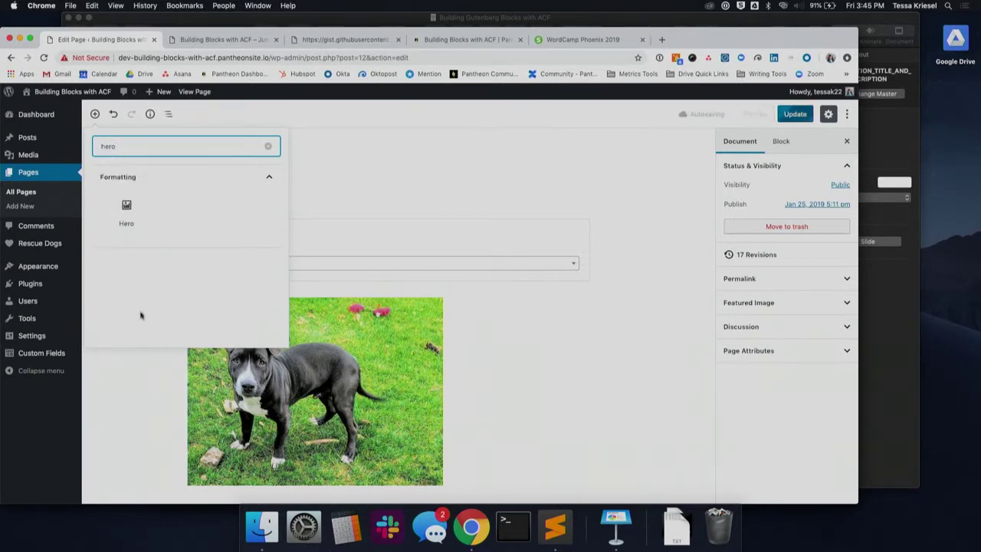
key("BackSpace")
key("BackSpace")
key("BackSpace")
key("BackSpace")
type("dog")
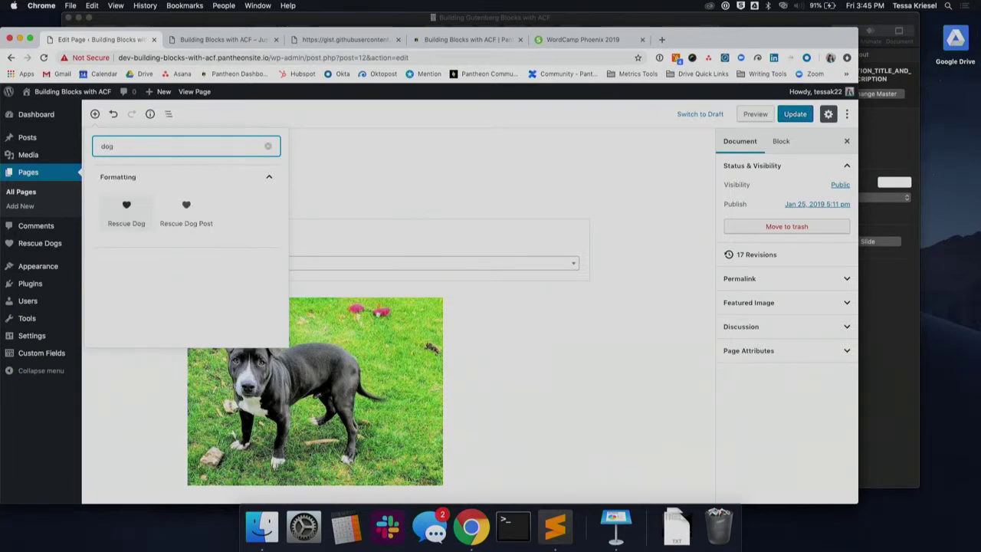
Step: Search the available blocks for "hero" and insert the Hero block into the Home page
key("BackSpace")
key("BackSpace")
key("BackSpace")
type("hero")
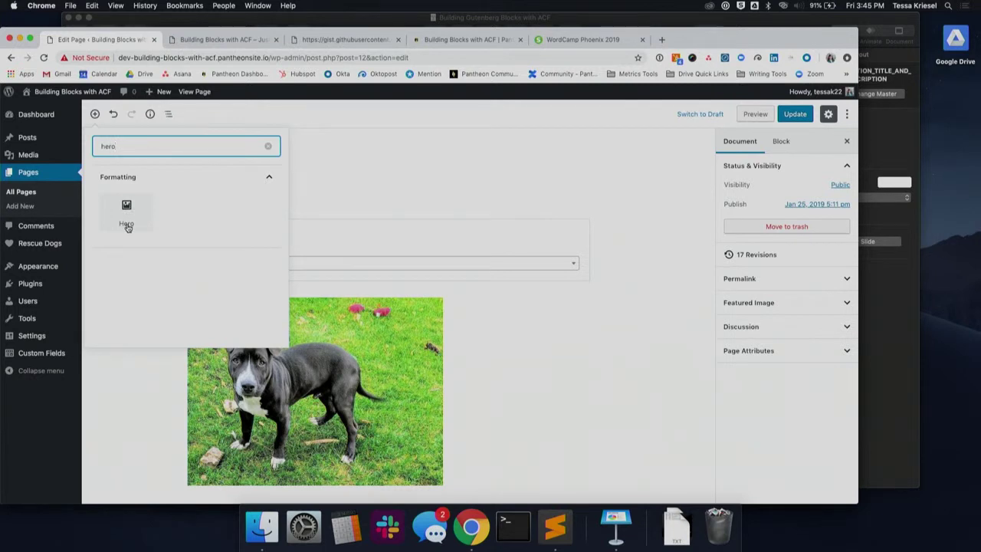
left_click(126, 219)
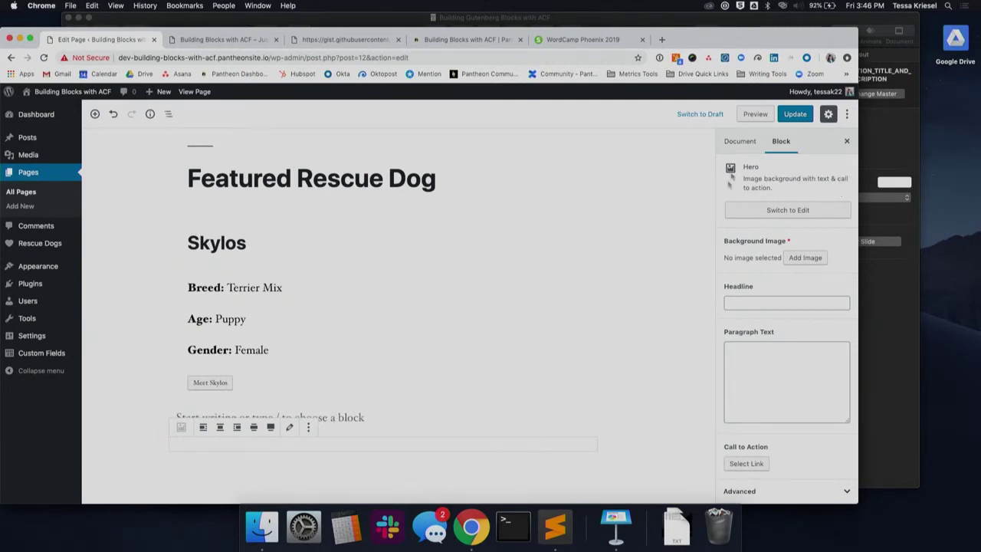
Step: Toggle the new Hero block to edit mode and back to preview, and set golden-retriever.jpg as its background image
left_click(787, 211)
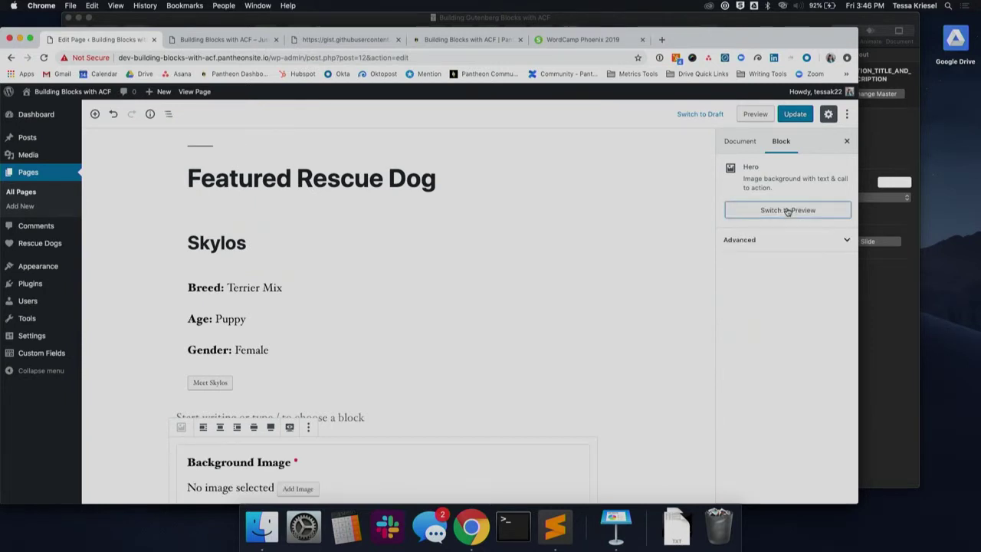
left_click(786, 210)
left_click(805, 258)
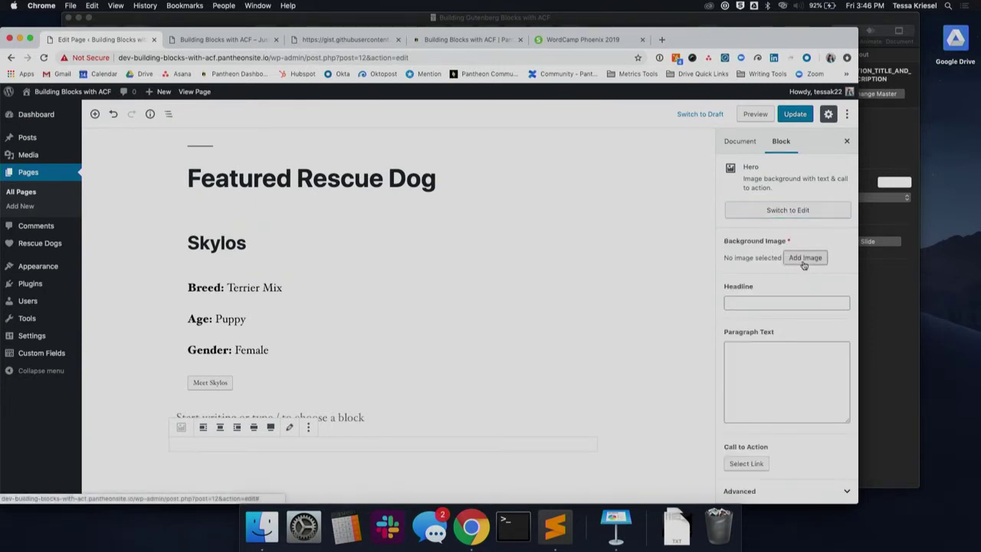
left_click(80, 204)
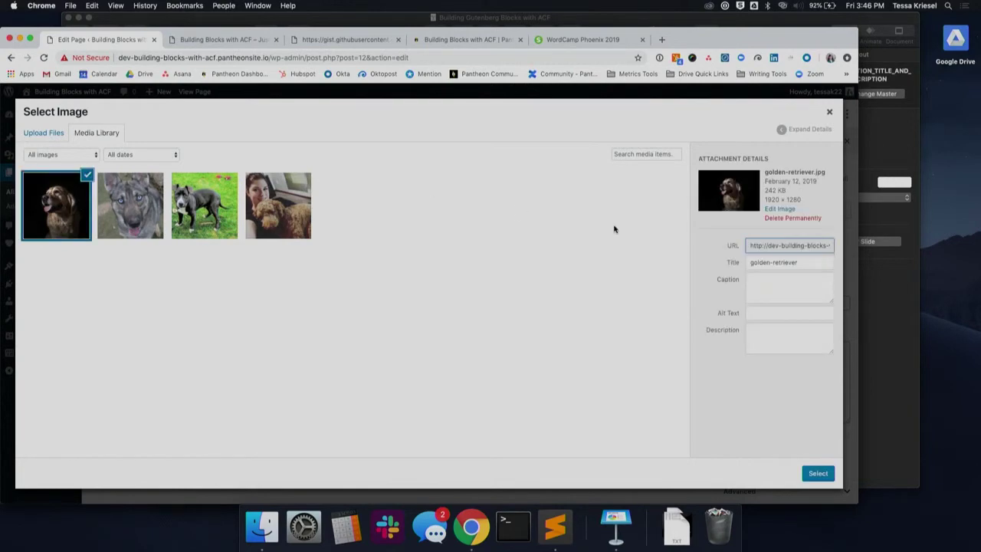
left_click(817, 472)
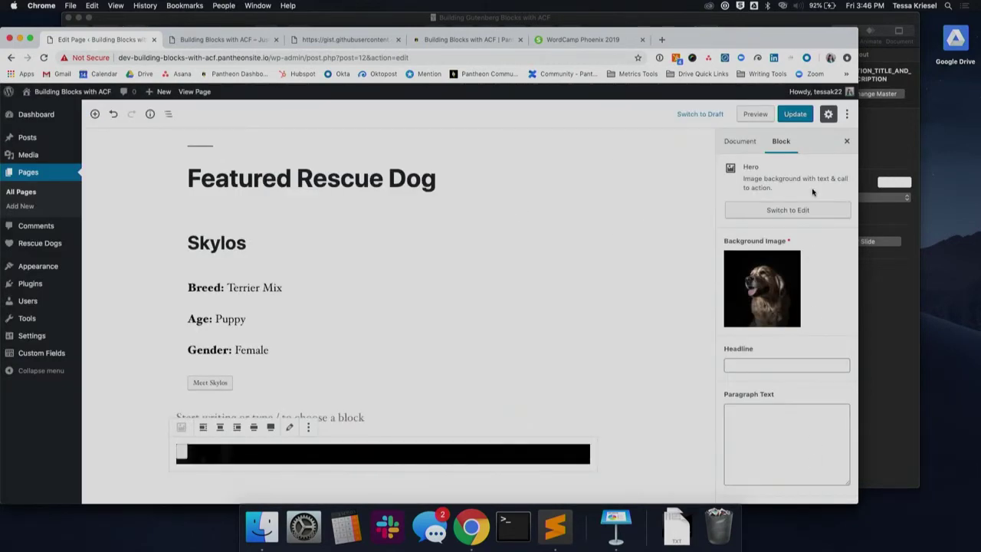
Step: Set the new Hero block's headline to "I <3 Dogs" and move on to its paragraph text
scroll(591, 307, "down", 1)
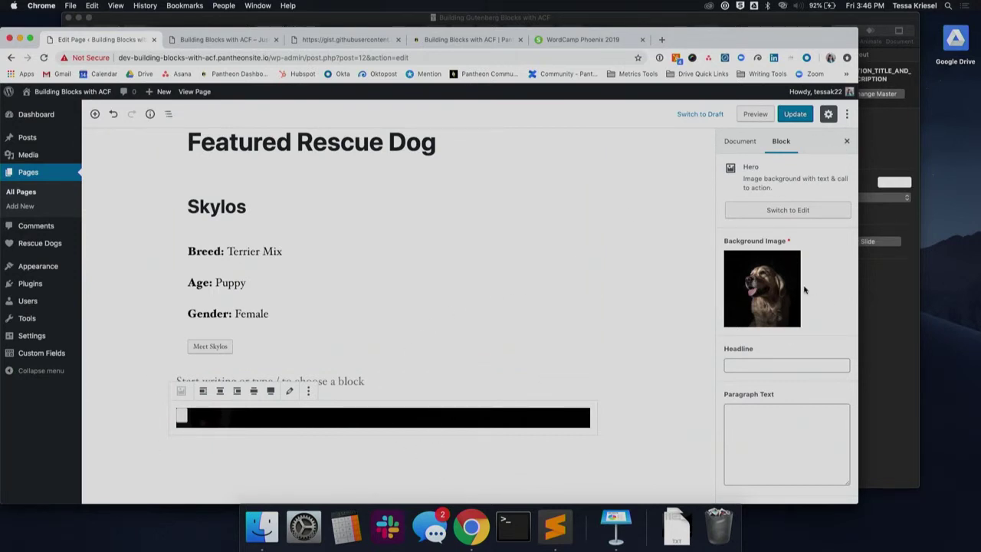
scroll(771, 291, "down", 2)
left_click(772, 306)
type("H")
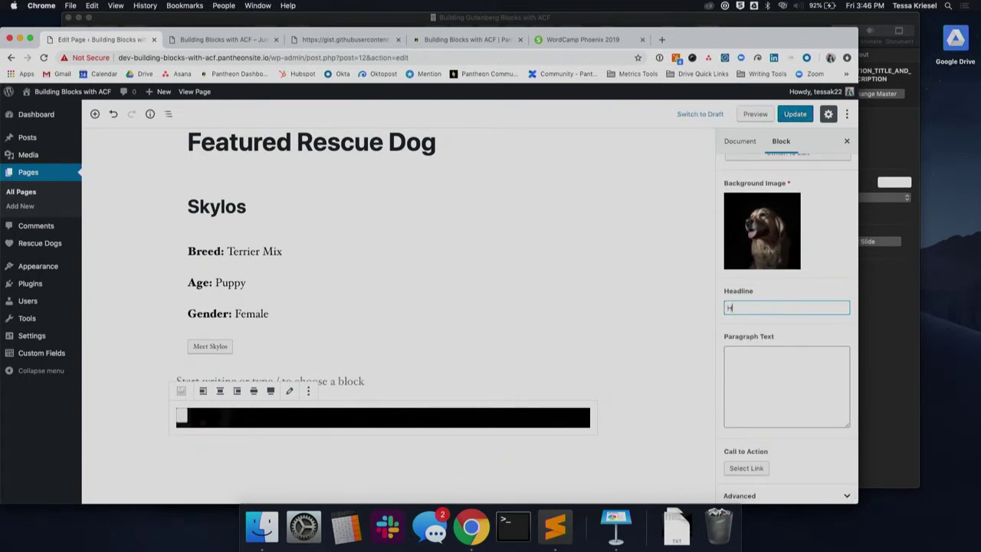
type("el")
type("I <3")
type(" Dogs")
key("Tab")
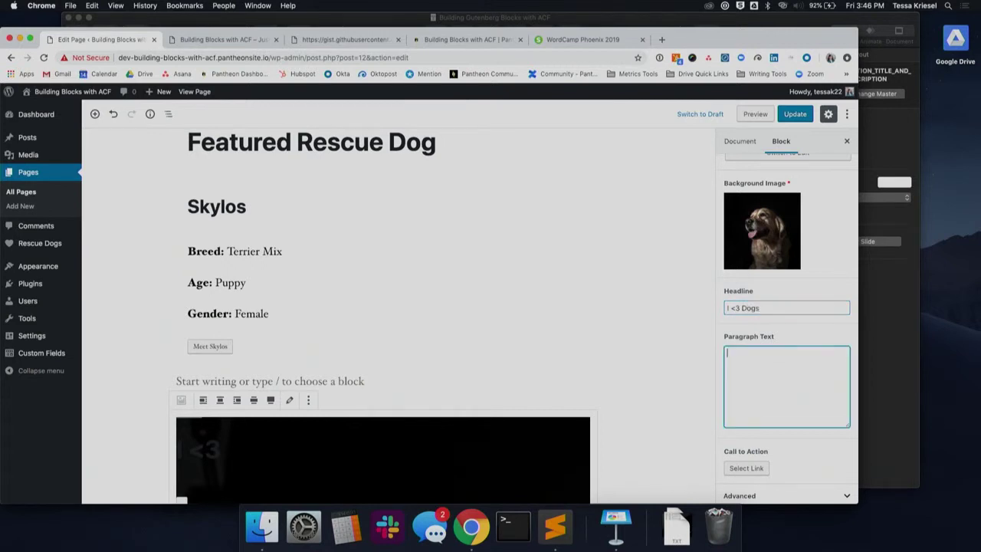
type("Tessa really, really loves dogs.")
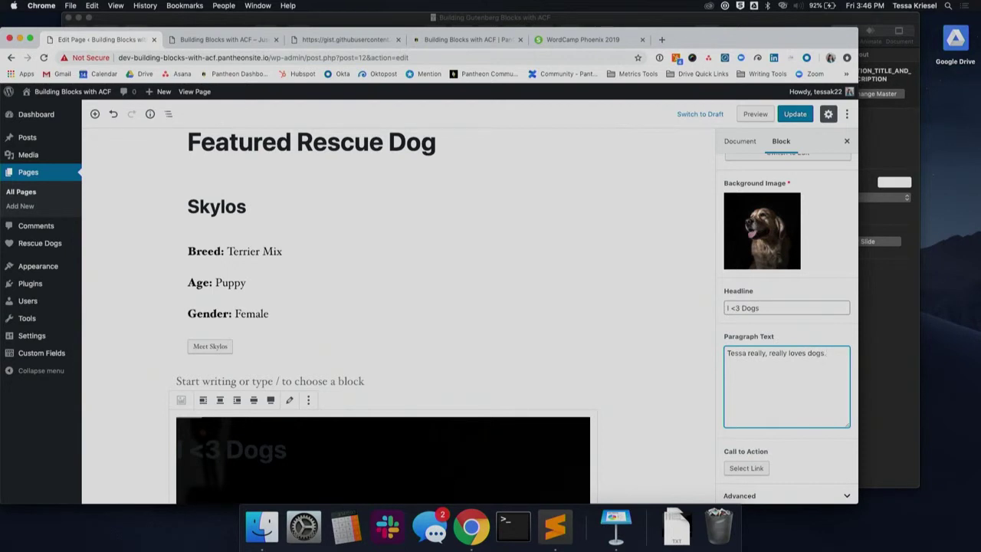
scroll(787, 383, "down", 1)
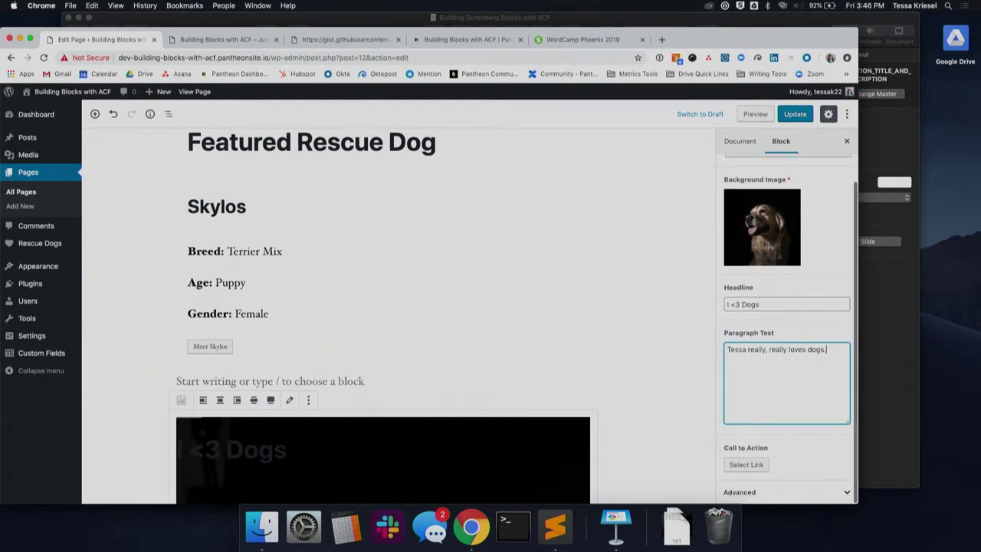
left_click(745, 465)
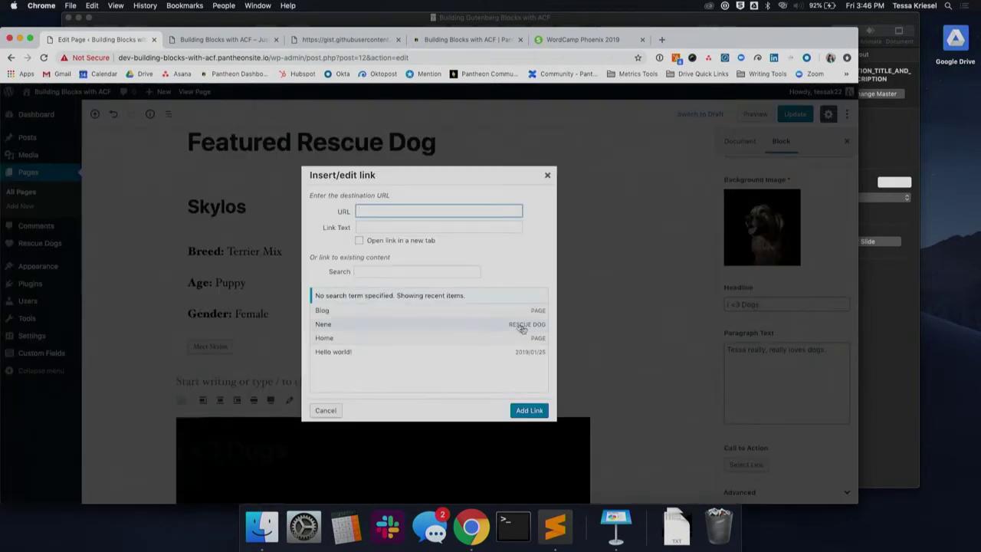
type("http://dogs.com")
key("Tab")
type("Dogs")
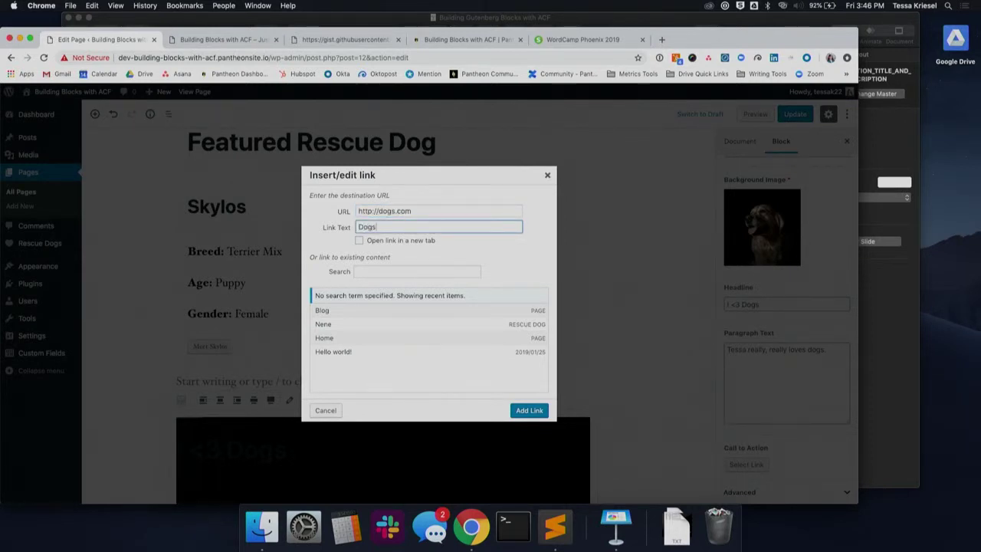
left_click(527, 410)
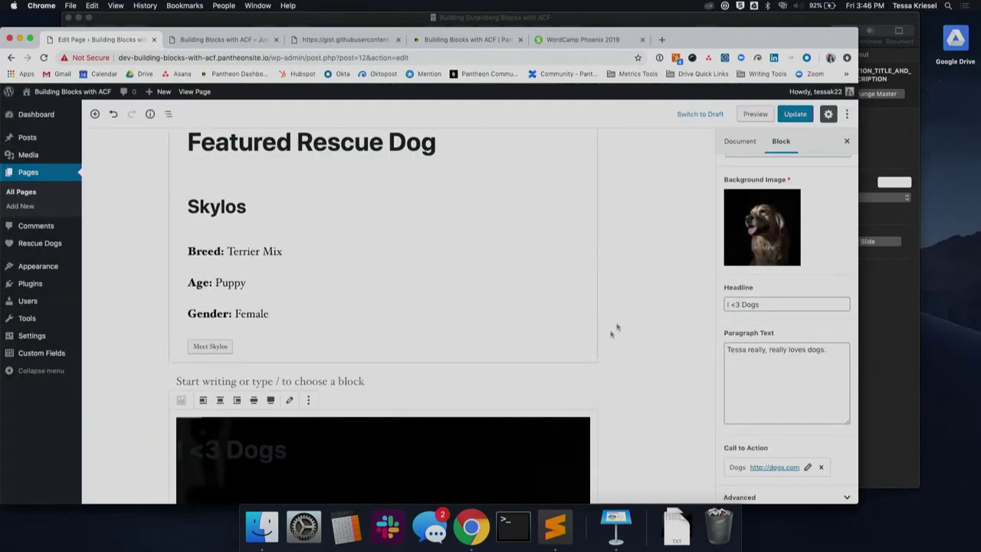
Step: Review the new Hero block's preview and settings, highlighting its headline and paragraph text on the dark background
scroll(620, 319, "down", 2)
scroll(620, 319, "up", 10)
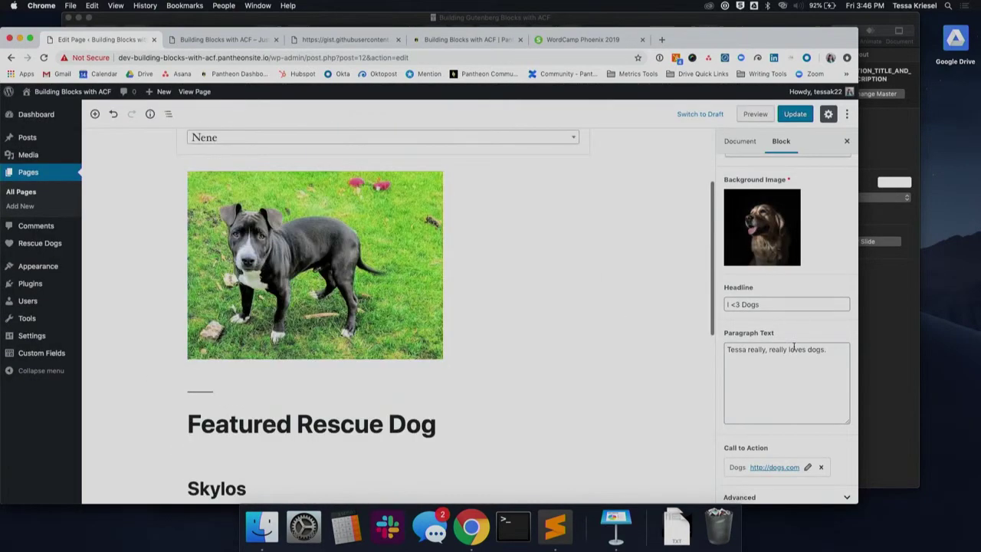
scroll(793, 346, "up", 2)
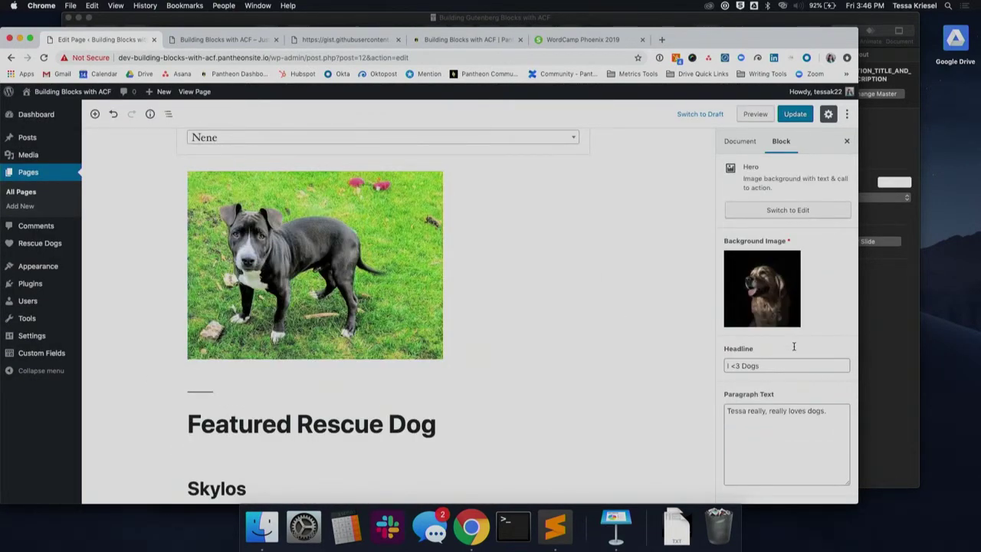
scroll(605, 327, "down", 10)
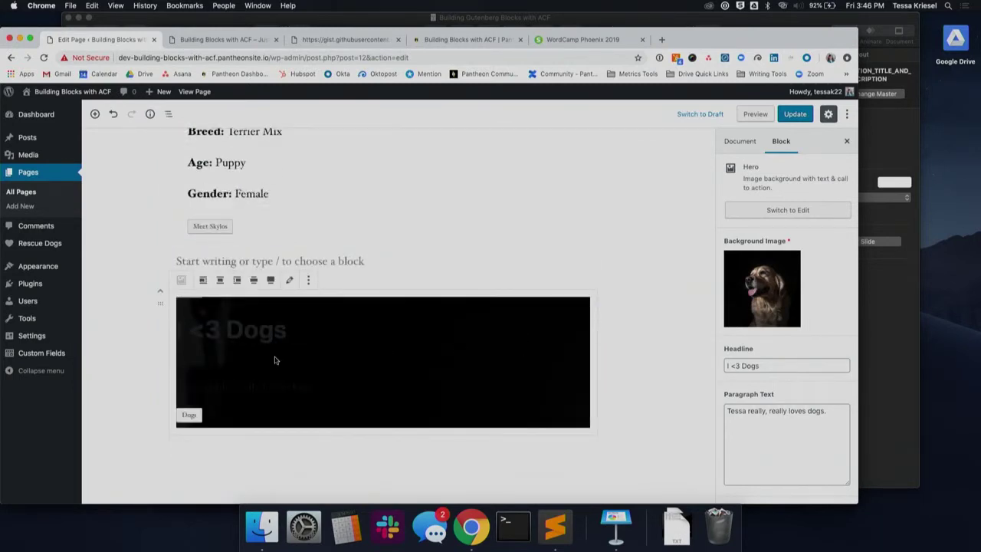
left_click_drag(184, 324, 353, 385)
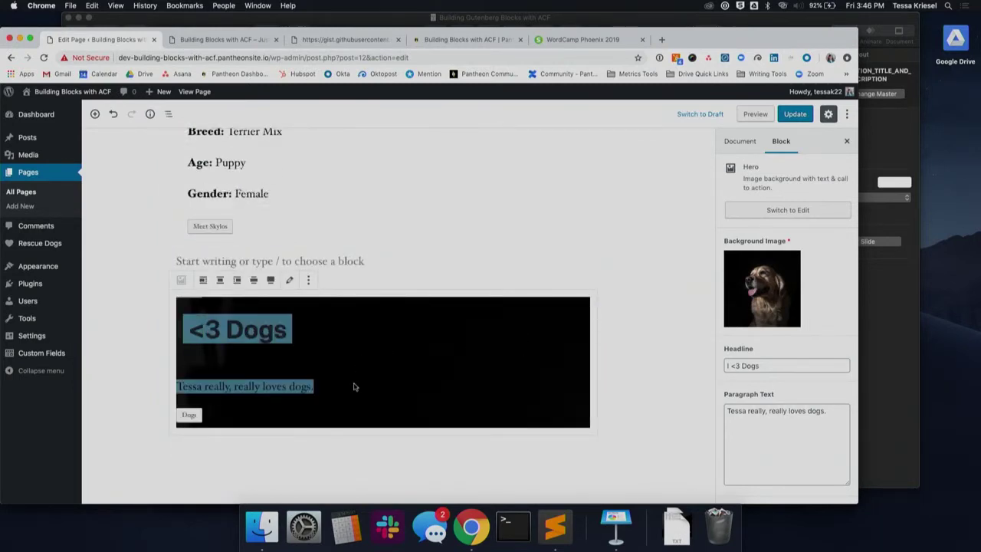
left_click(174, 325)
left_click_drag(174, 325, 311, 386)
mouse_move(777, 300)
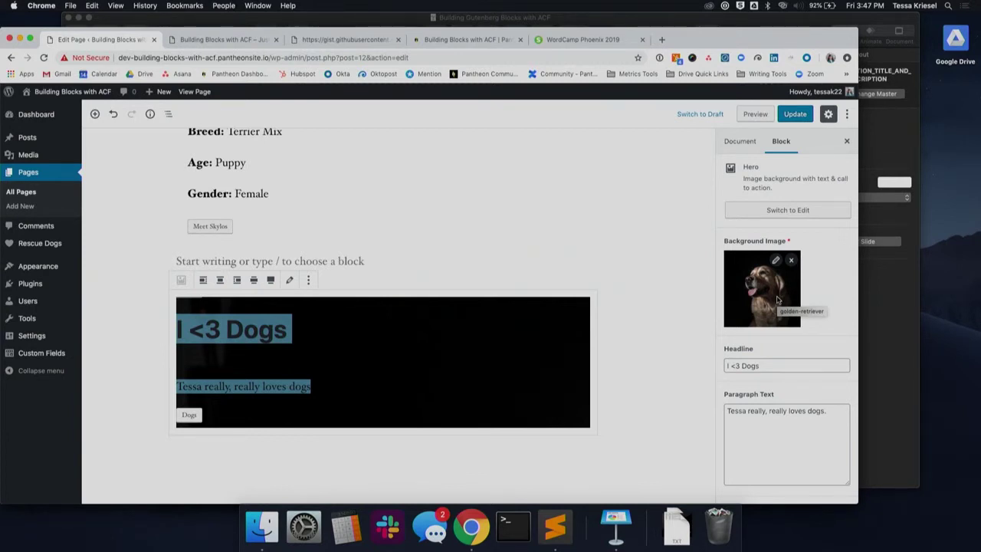
Step: Set the new Hero block to full-width alignment and update the Home page
left_click(270, 281)
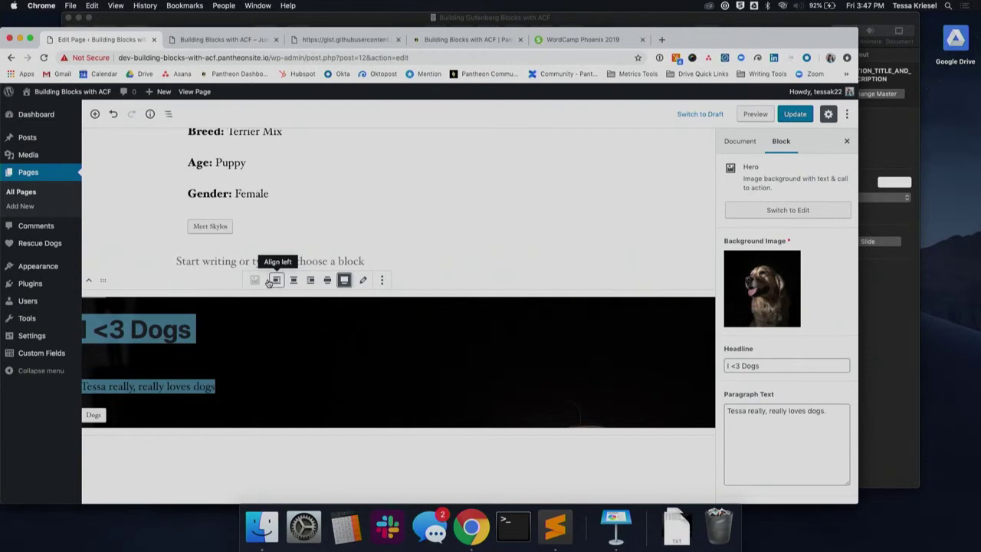
left_click(806, 115)
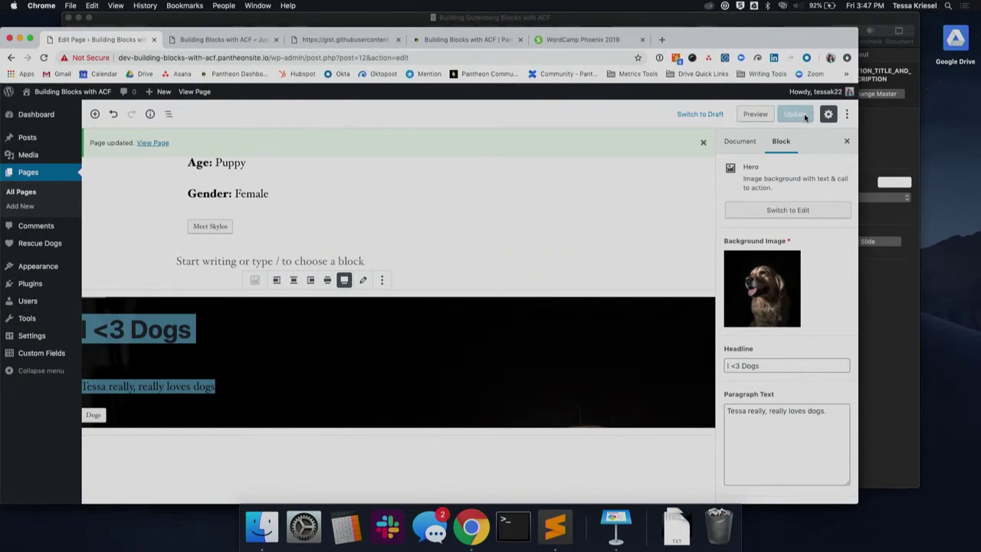
Step: Reload the published Home page and examine the new Hero block's headline, paragraph, button and background image
left_click(211, 41)
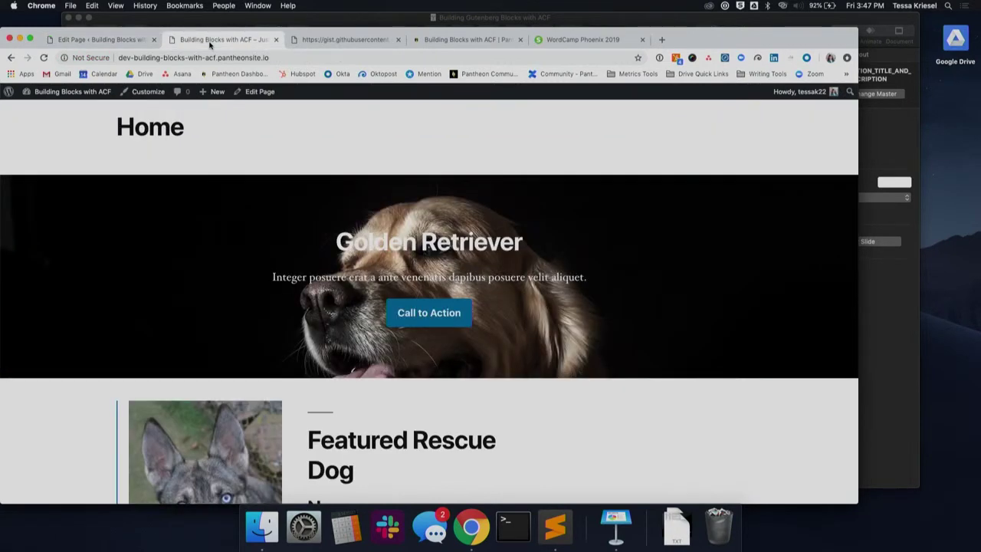
key("super+r")
scroll(220, 175, "down", 10)
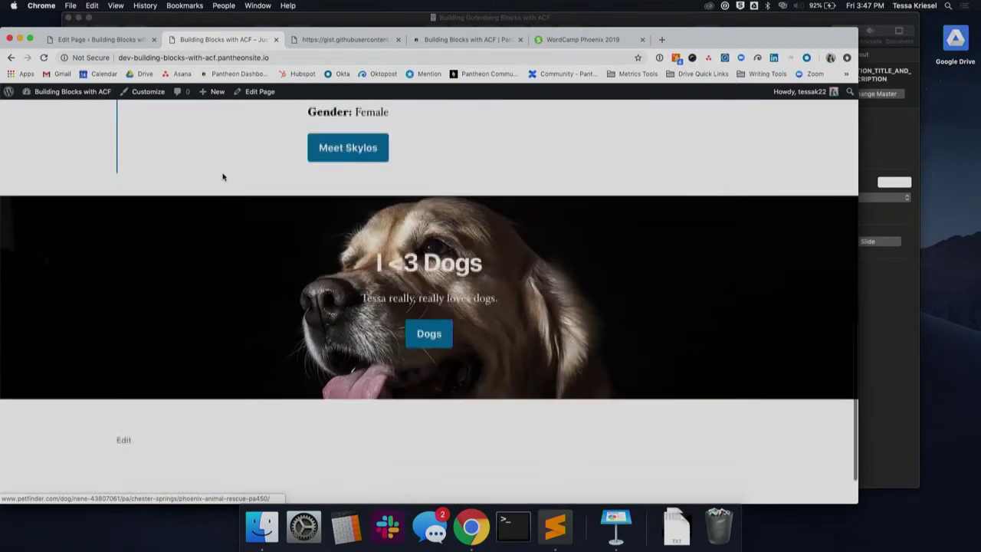
scroll(223, 176, "down", 2)
triple_click(406, 203)
left_click(387, 234)
triple_click(387, 234)
left_click(319, 243)
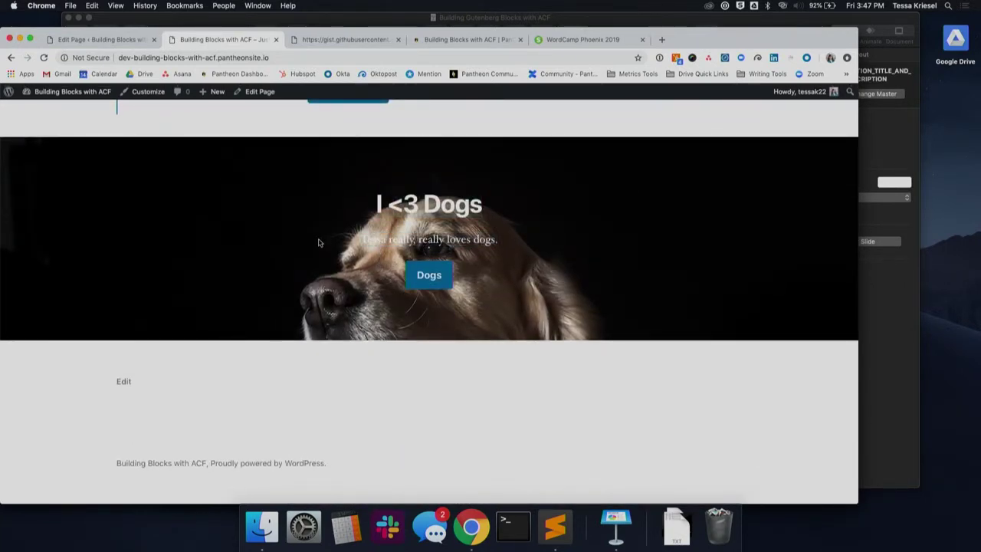
scroll(320, 243, "up", 5)
scroll(318, 239, "down", 5)
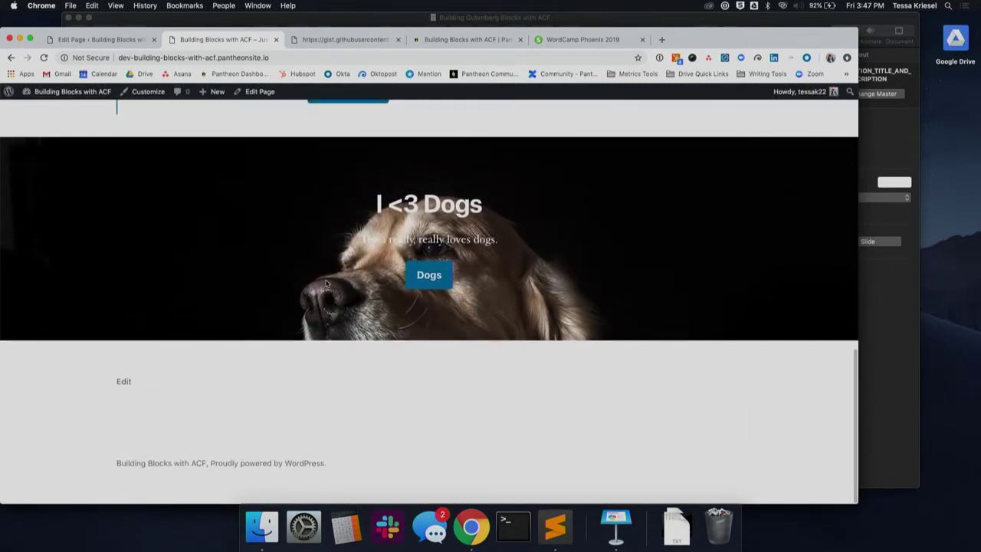
scroll(326, 284, "up", 3)
Step: Return to the Home page editor and look over the rescue dog and Hero blocks
left_click(73, 40)
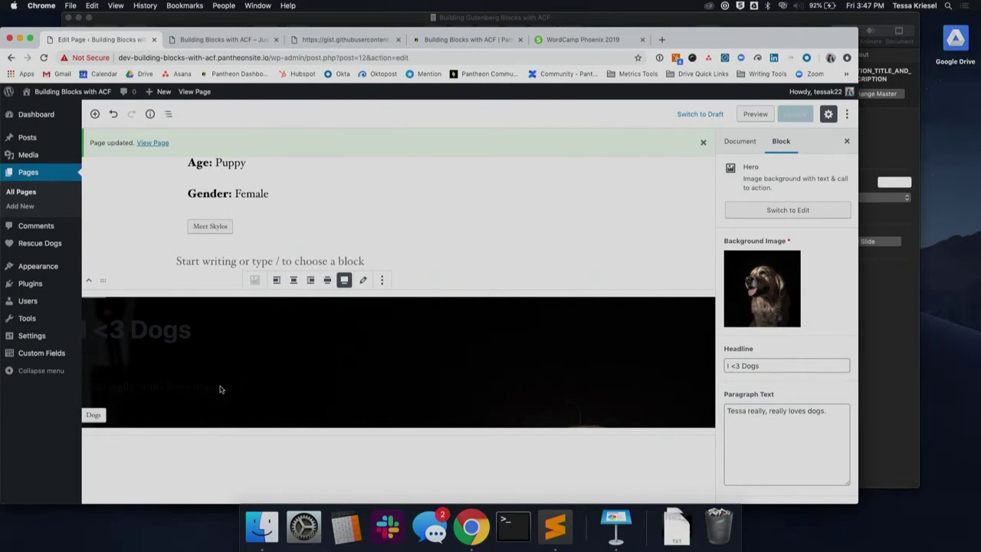
scroll(240, 383, "up", 5)
scroll(241, 385, "down", 2)
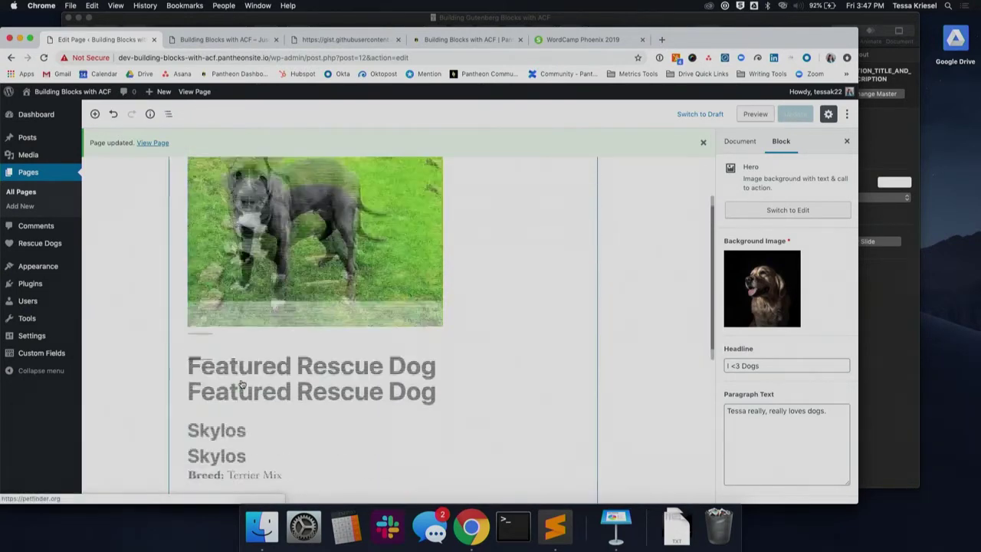
scroll(240, 383, "down", 6)
Step: Review the gist's hero block registration and the id, align class and ACF field variables in hero_render_callback
left_click(336, 40)
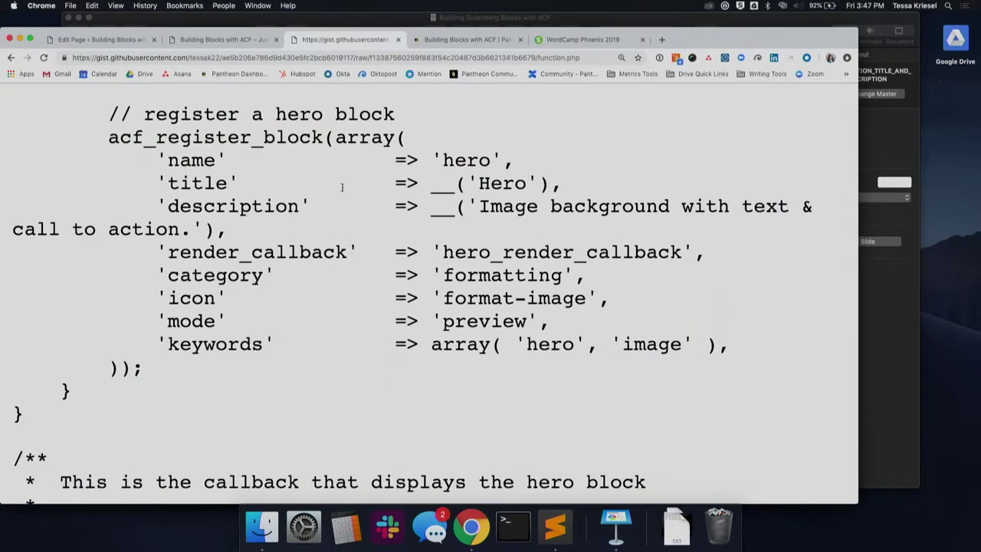
scroll(341, 189, "up", 3)
scroll(341, 189, "down", 10)
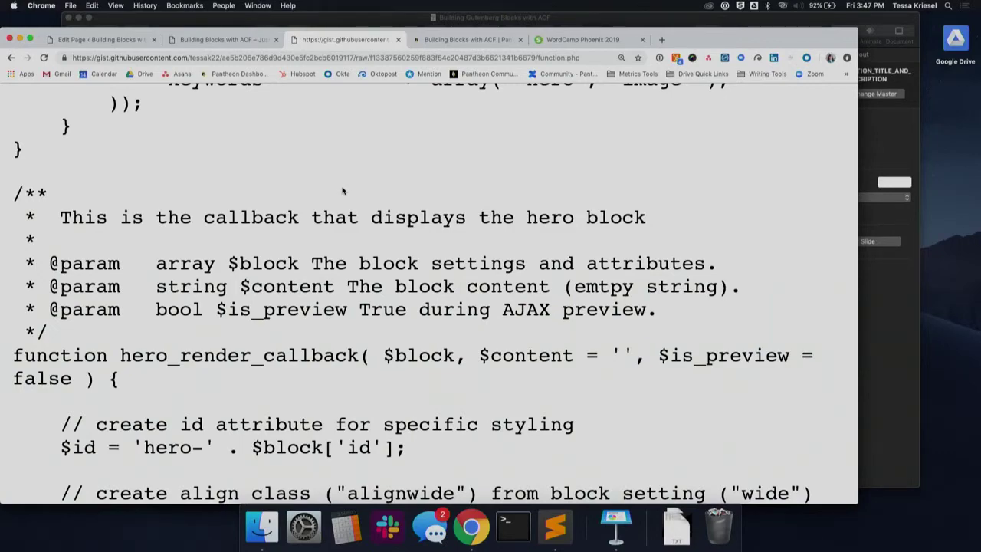
scroll(343, 191, "down", 5)
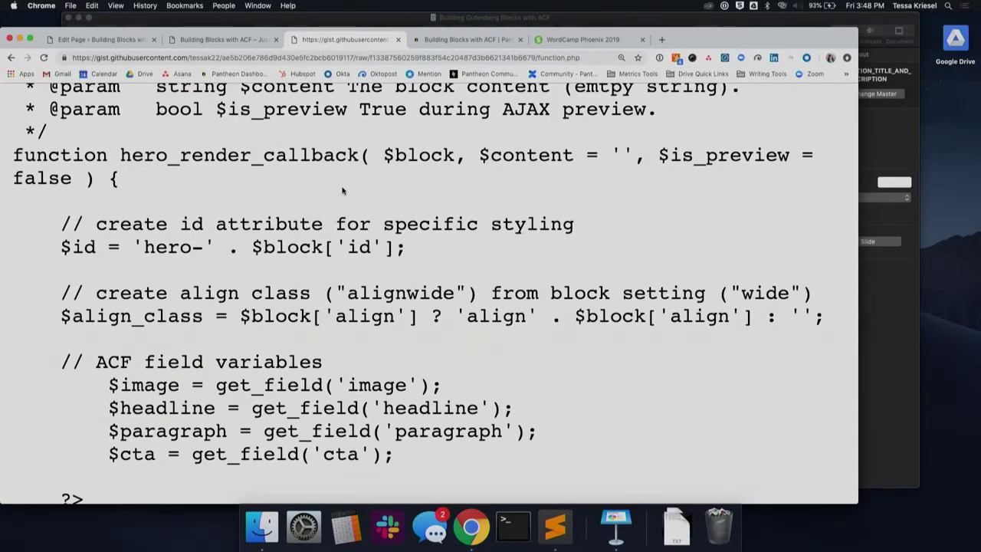
scroll(342, 190, "down", 1)
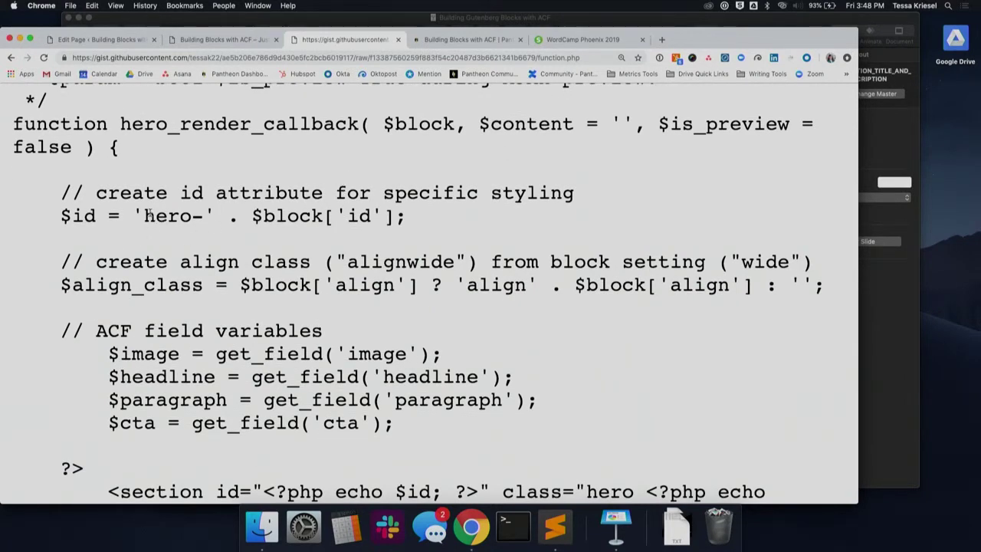
left_click_drag(144, 215, 204, 215)
left_click(222, 218)
scroll(250, 220, "down", 3)
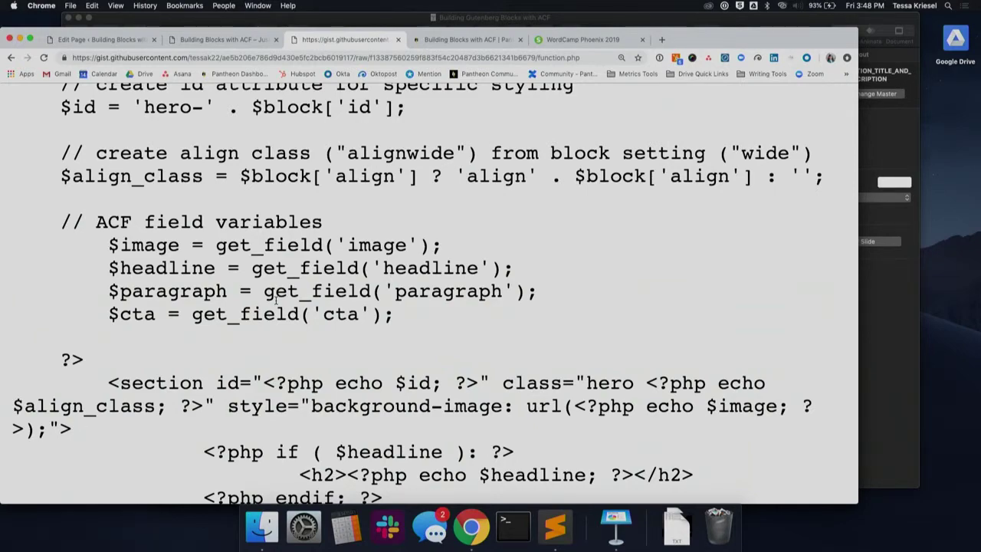
Step: Examine the callback's hero section markup with its conditional headline, paragraph and call-to-action output, and return to the registration code
scroll(352, 310, "down", 4)
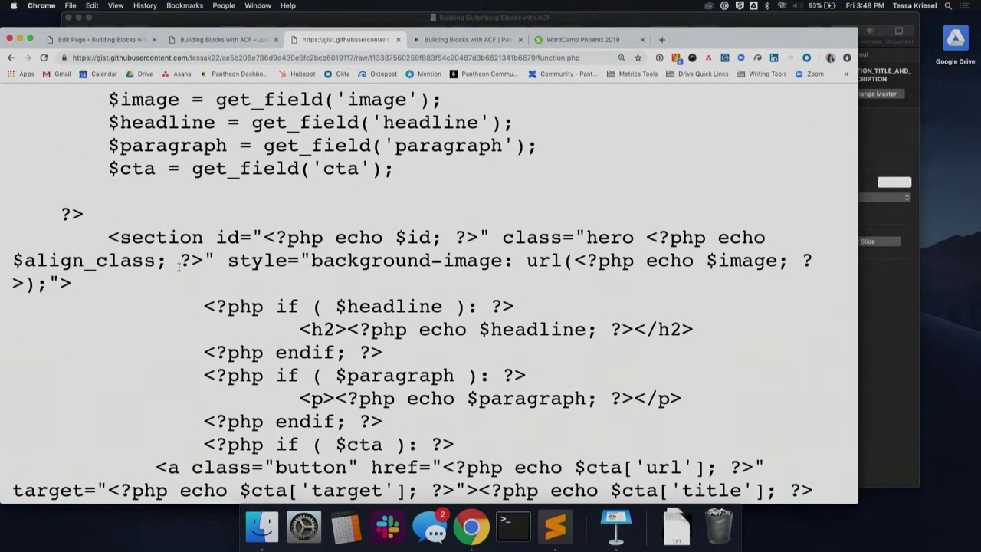
scroll(179, 266, "down", 2)
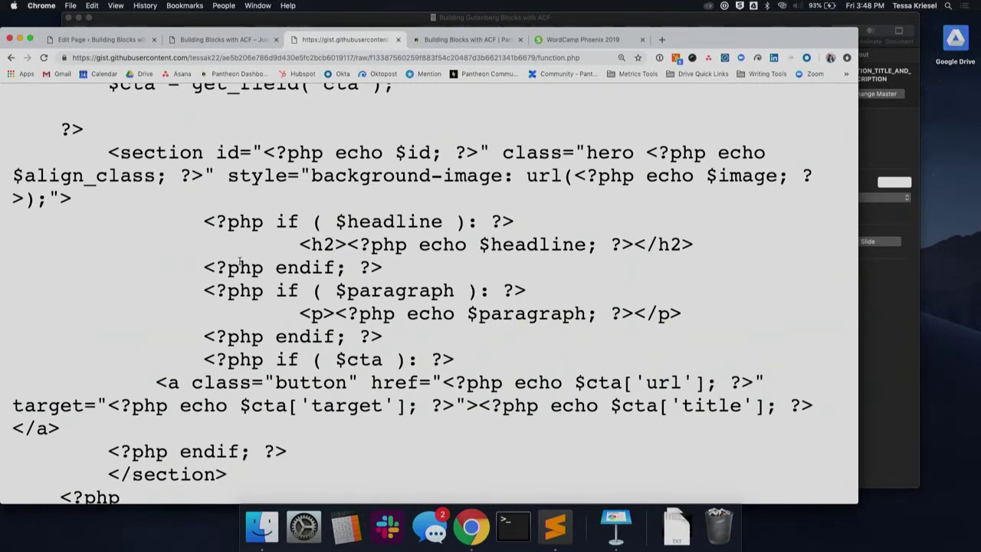
scroll(245, 257, "down", 1)
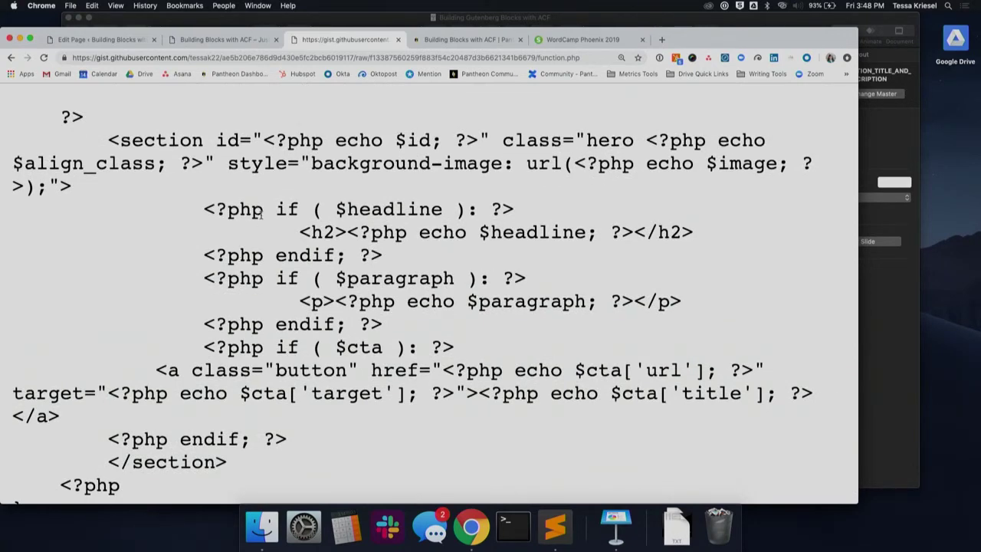
scroll(260, 214, "down", 1)
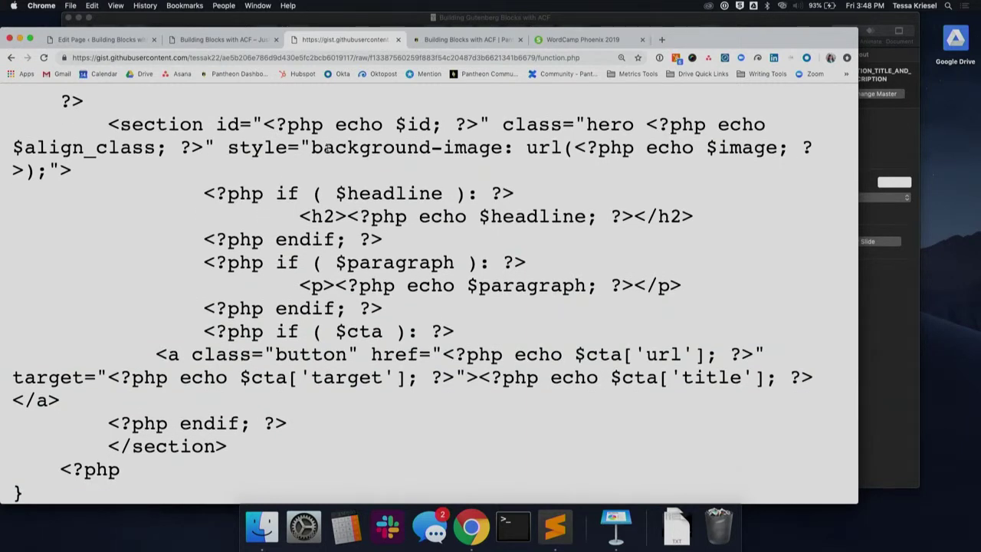
scroll(352, 223, "down", 1)
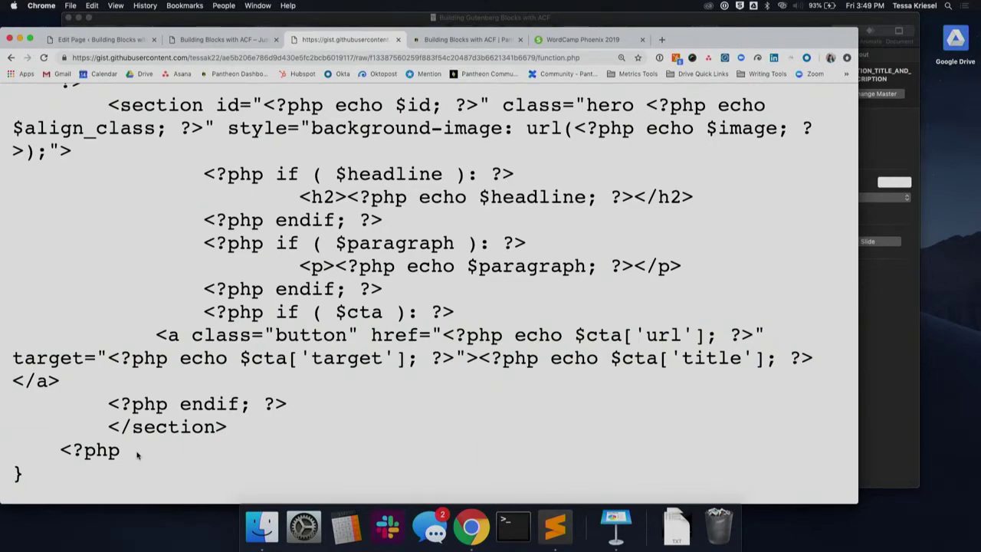
scroll(136, 454, "up", 15)
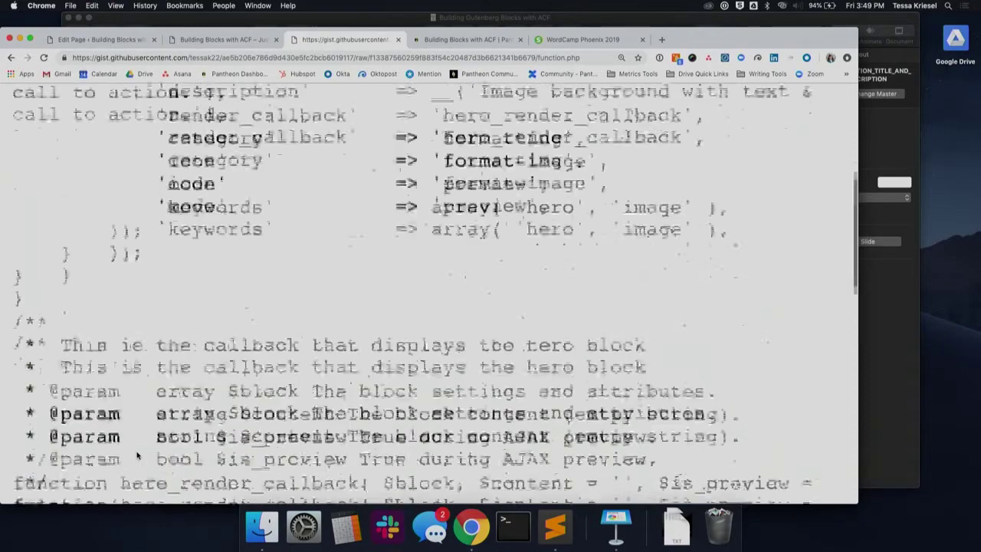
scroll(136, 452, "down", 1)
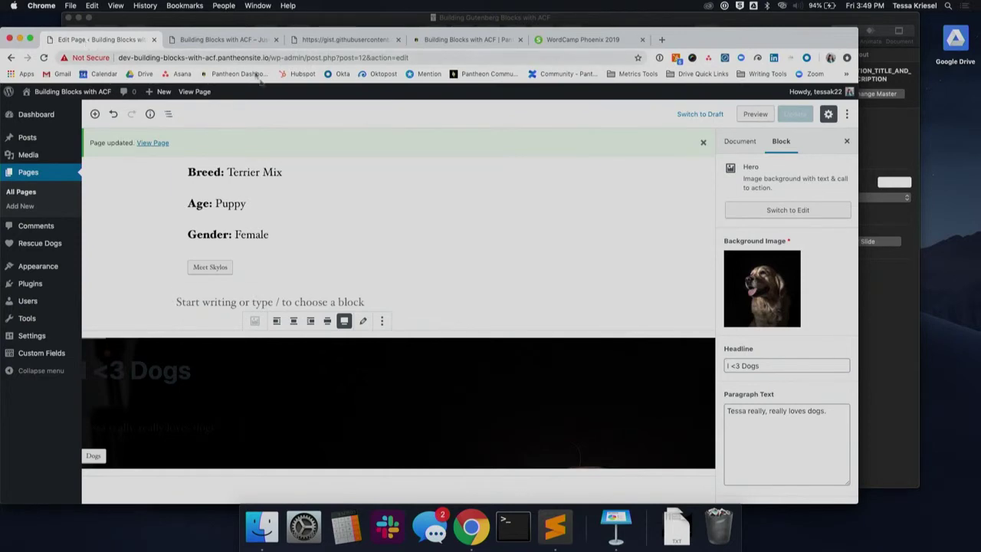
Step: Choose Nene as the dog in the Home page's Rescue Dog Post block
scroll(330, 177, "down", 1)
scroll(330, 177, "up", 10)
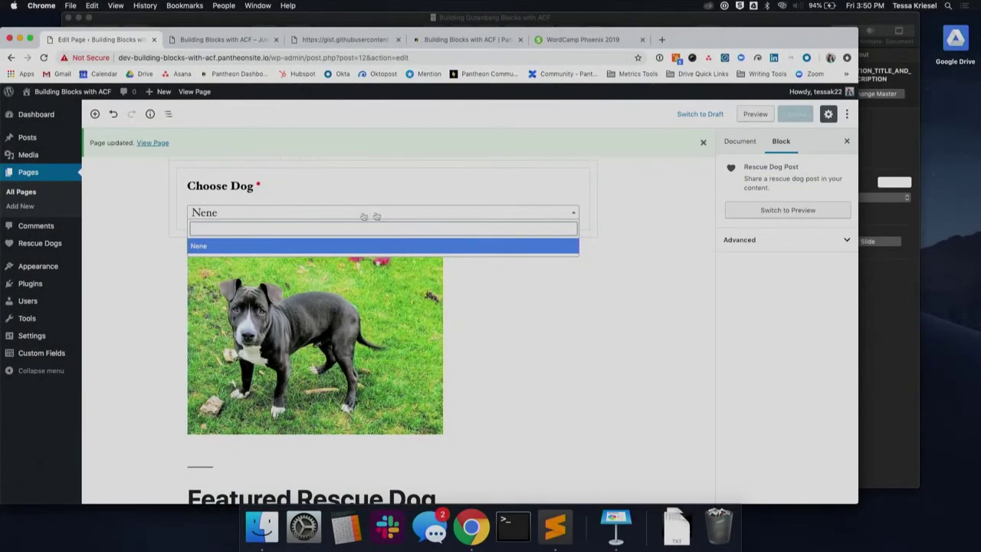
left_click(199, 250)
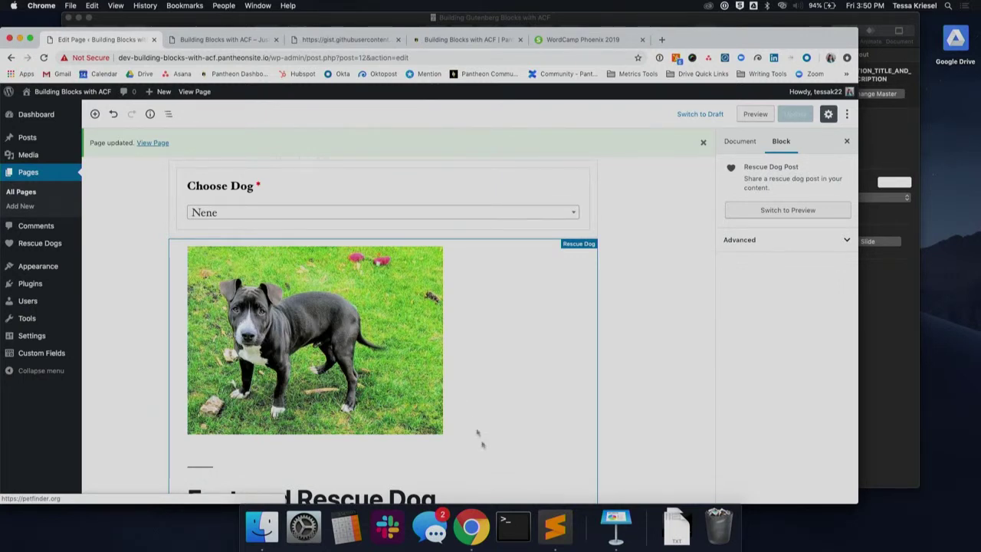
Step: Switch to Sublime Text, open rescue-dog.php from template-parts/blocks, and examine its post object, field variables and blockquote markup
left_click(557, 529)
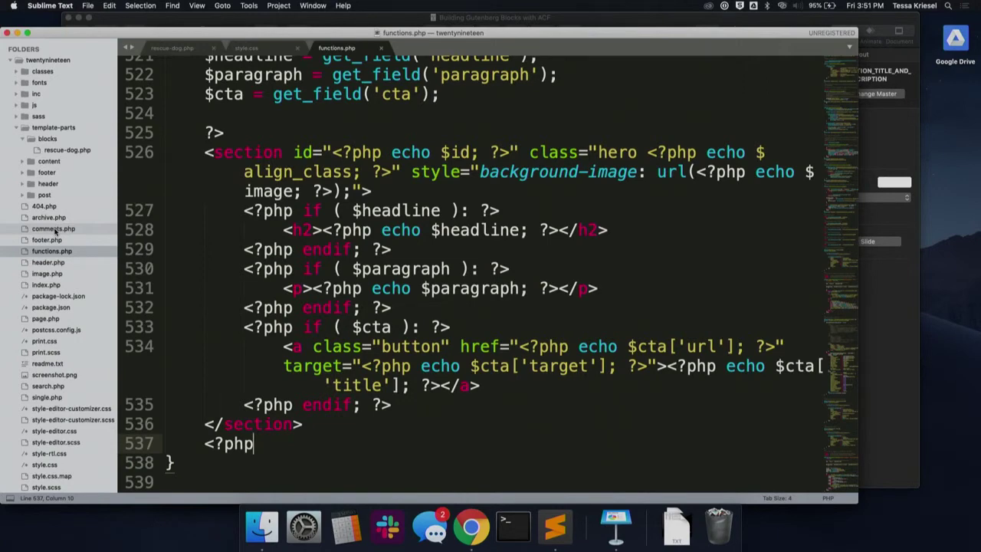
left_click(77, 151)
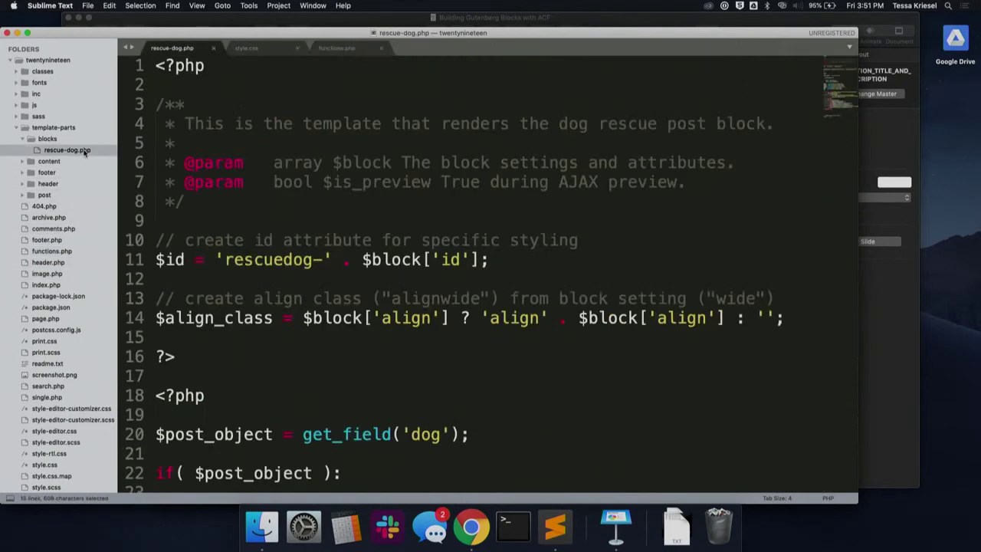
scroll(399, 244, "down", 1)
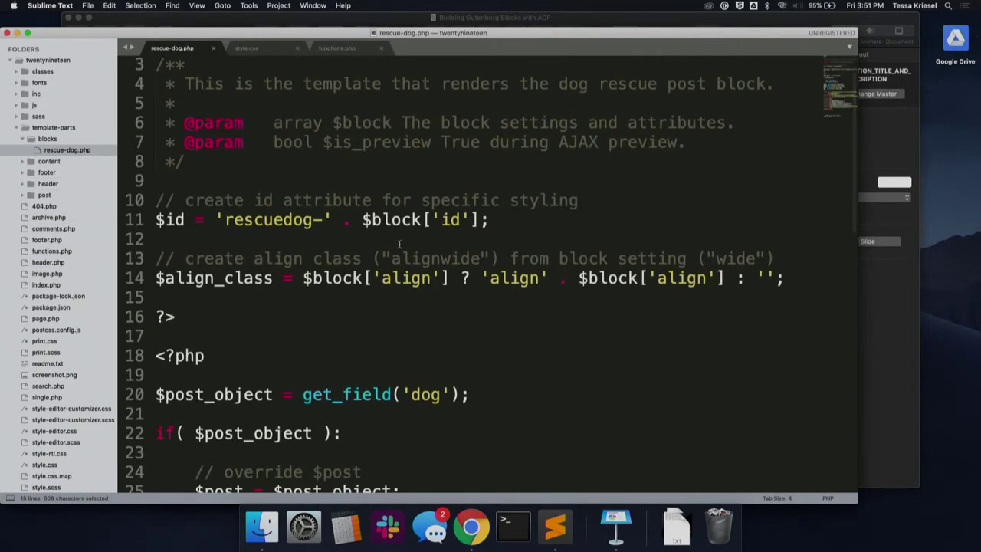
scroll(399, 244, "down", 3)
scroll(399, 244, "down", 3)
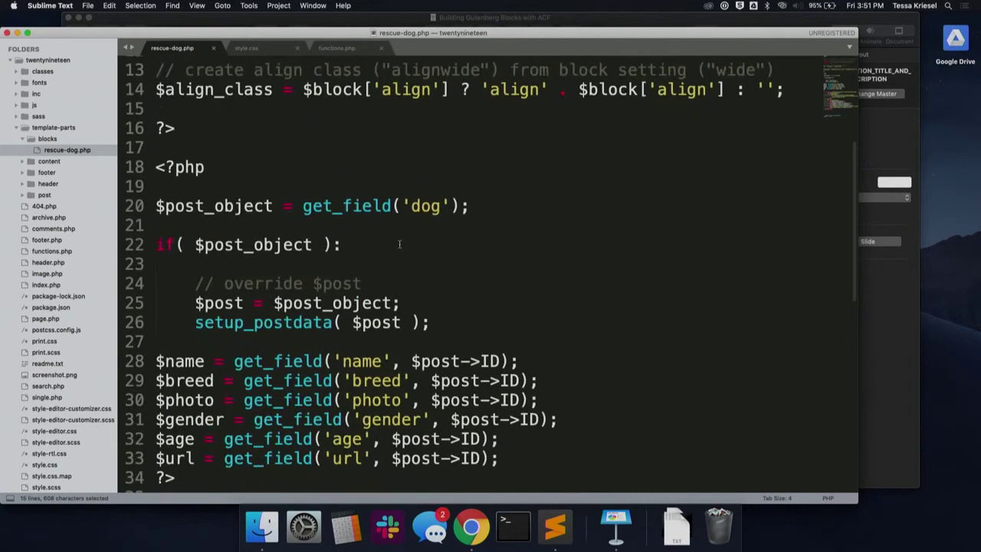
scroll(233, 169, "down", 2)
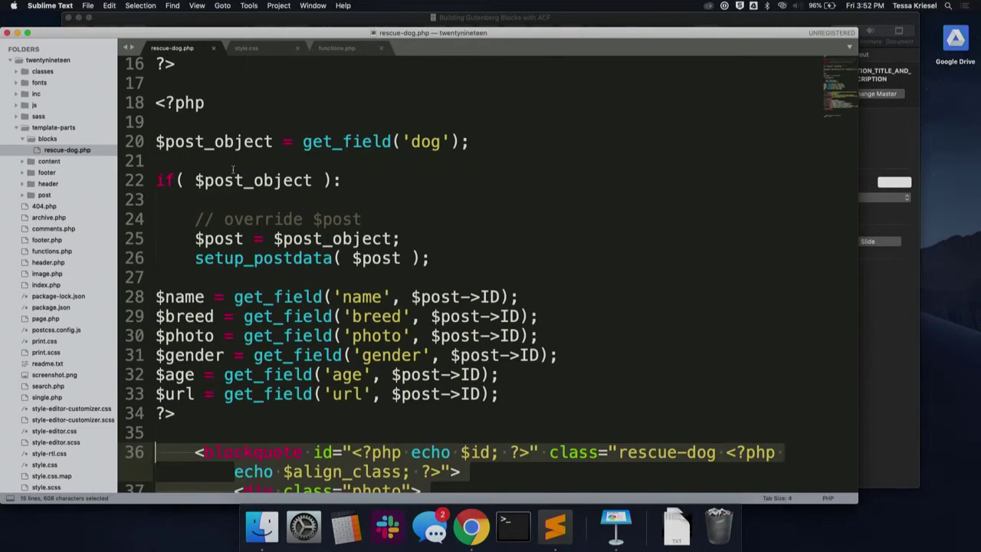
scroll(354, 192, "down", 5)
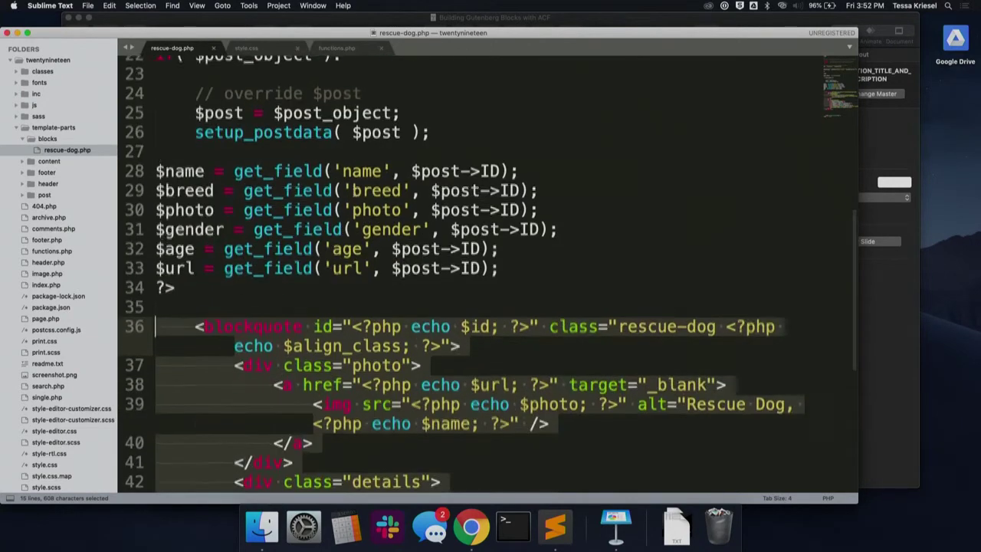